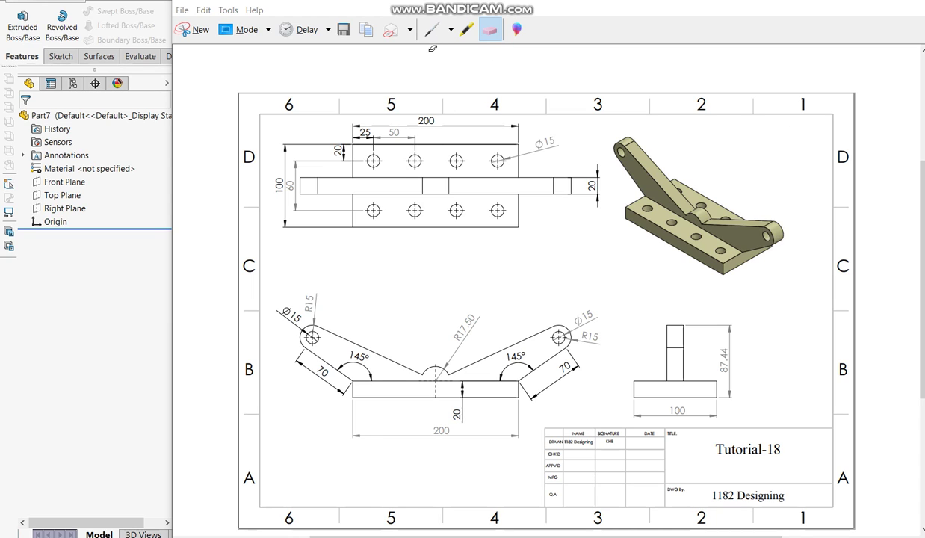
- In red pen, mark the base plate and circle the 100 and 200 dimensions on the drawing
left_click(450, 29)
left_click(448, 54)
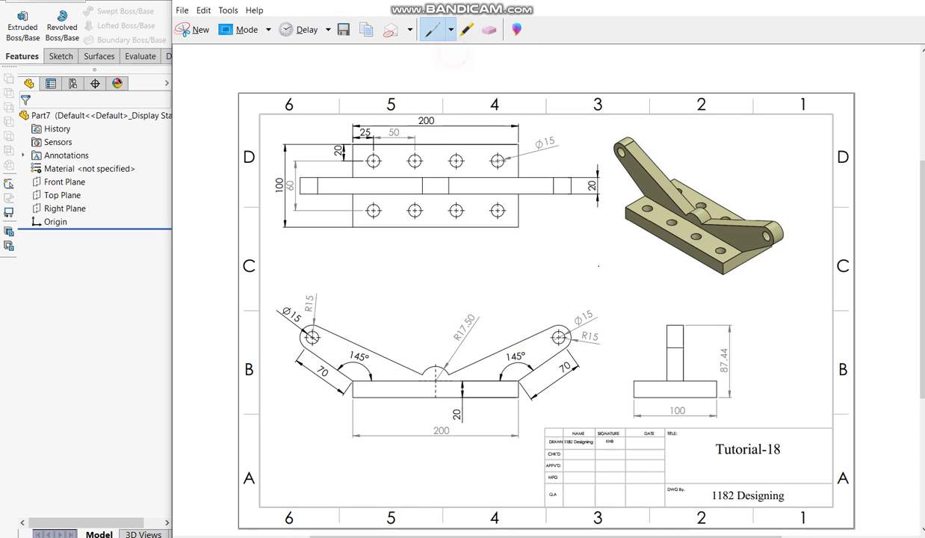
left_click_drag(618, 272, 664, 247)
left_click_drag(271, 175, 270, 196)
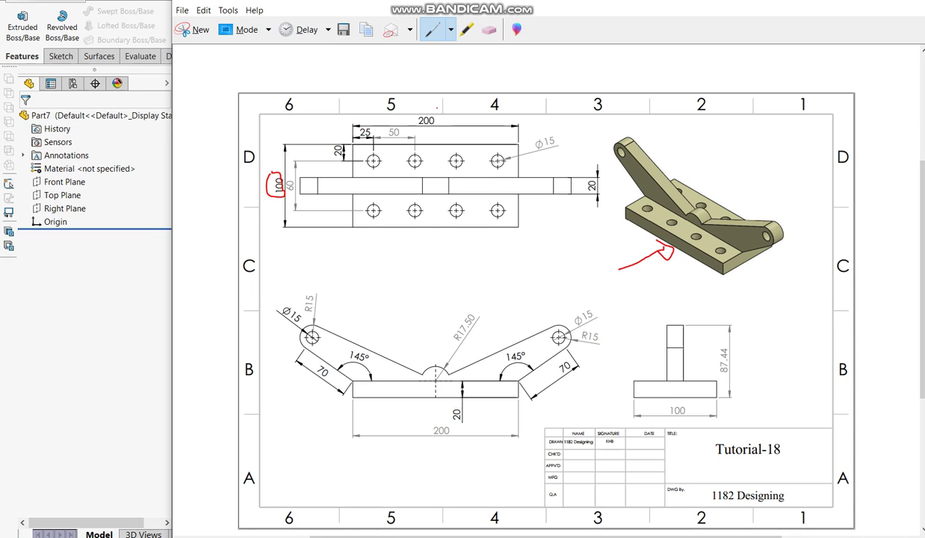
mouse_move(416, 114)
left_mouse_down()
mouse_move(432, 131)
mouse_move(416, 114)
left_mouse_up()
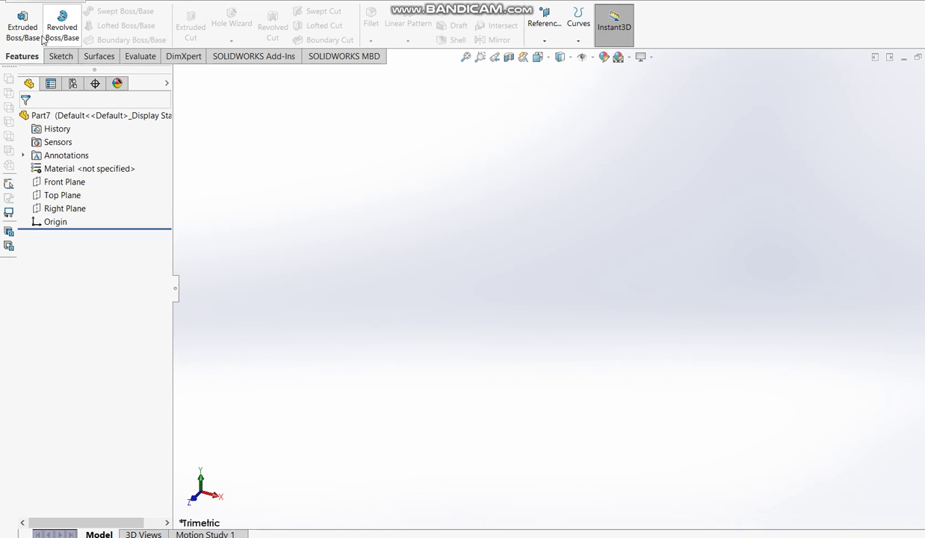
left_click(22, 24)
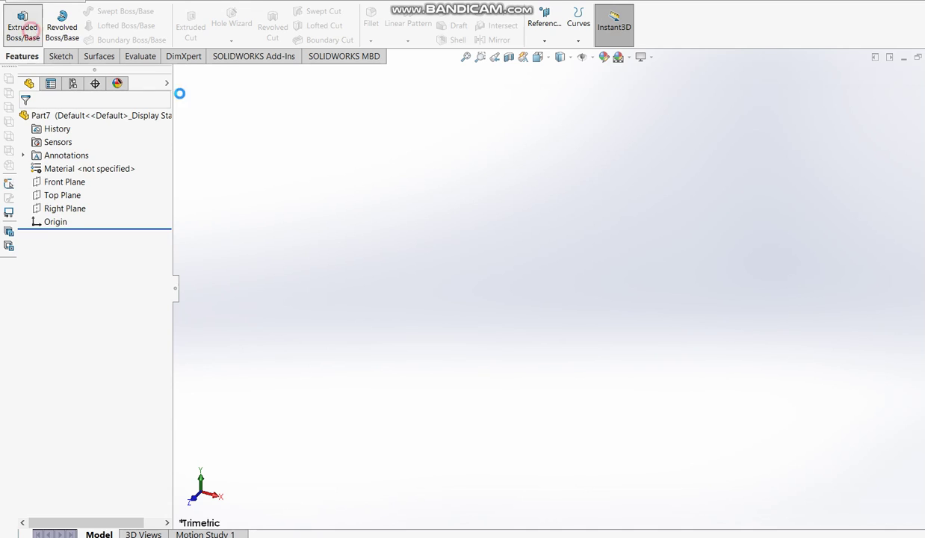
- Sketch a center rectangle from the origin on the Top Plane
left_click(371, 291)
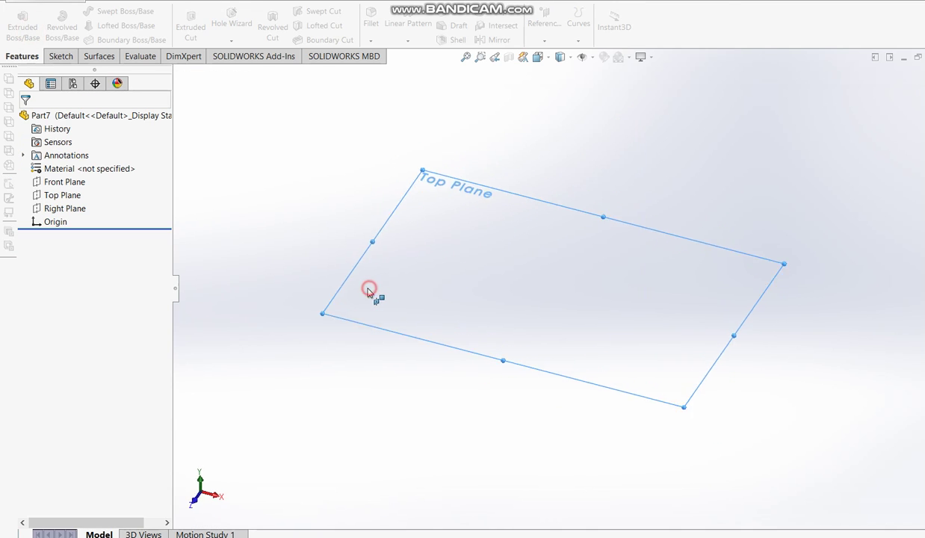
left_click(115, 25)
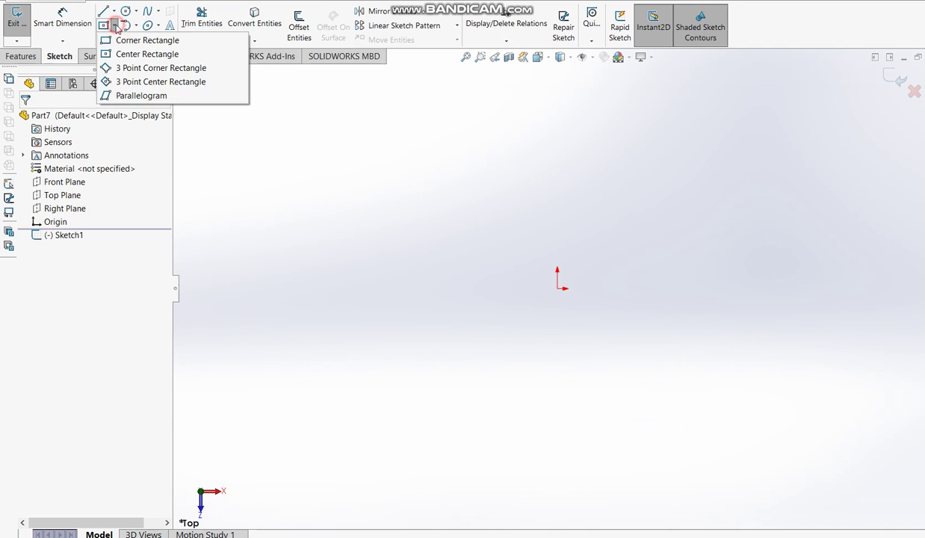
left_click(121, 56)
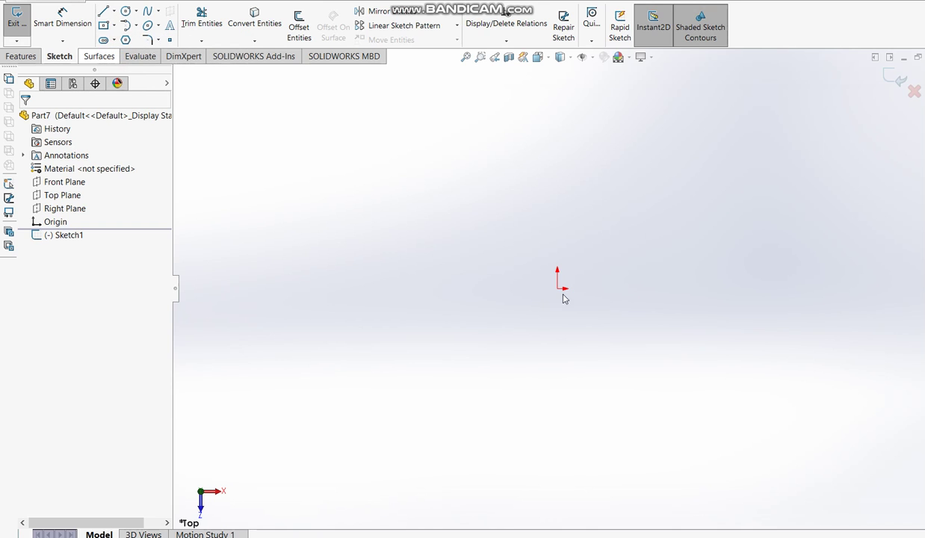
left_click(559, 299)
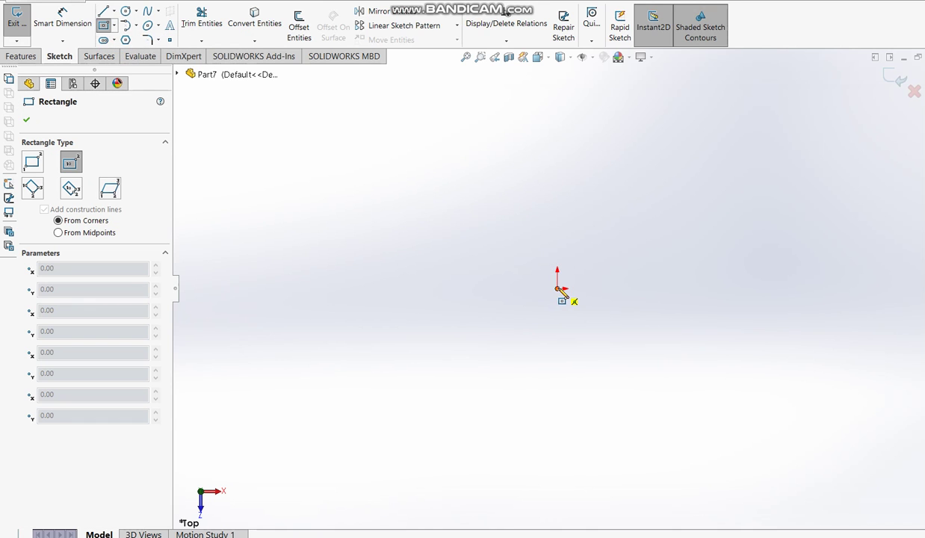
left_click(557, 288)
left_click(379, 218)
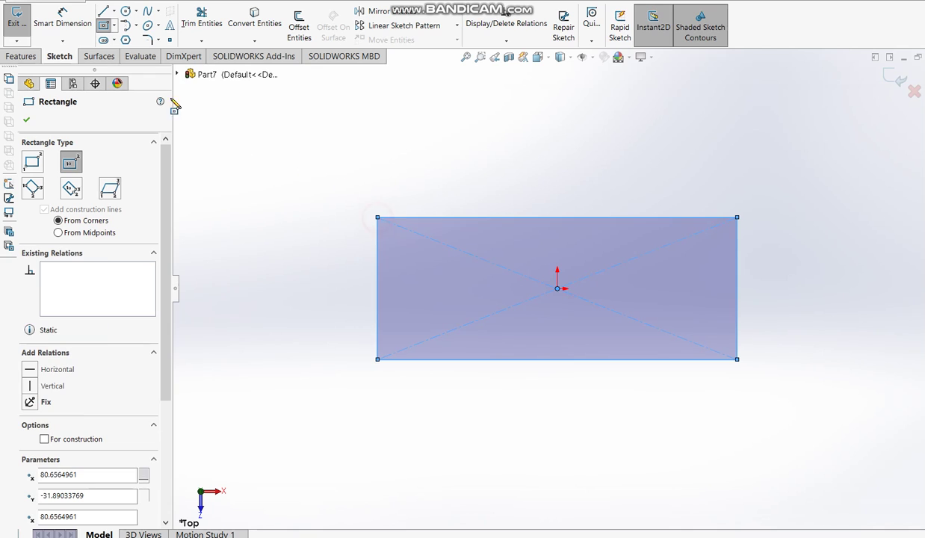
- Dimension the rectangle to 200 mm long and 100 mm high
left_click(62, 16)
left_click(535, 221)
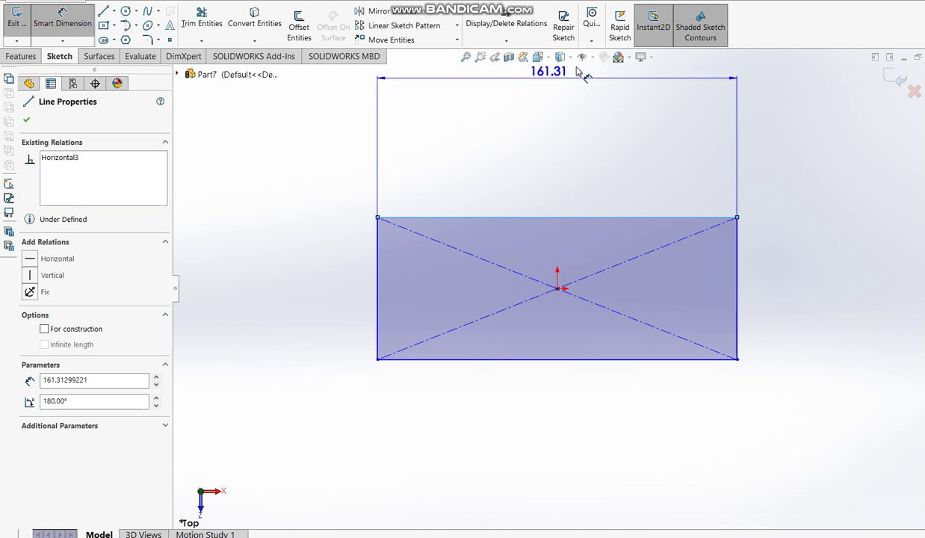
left_click(555, 183)
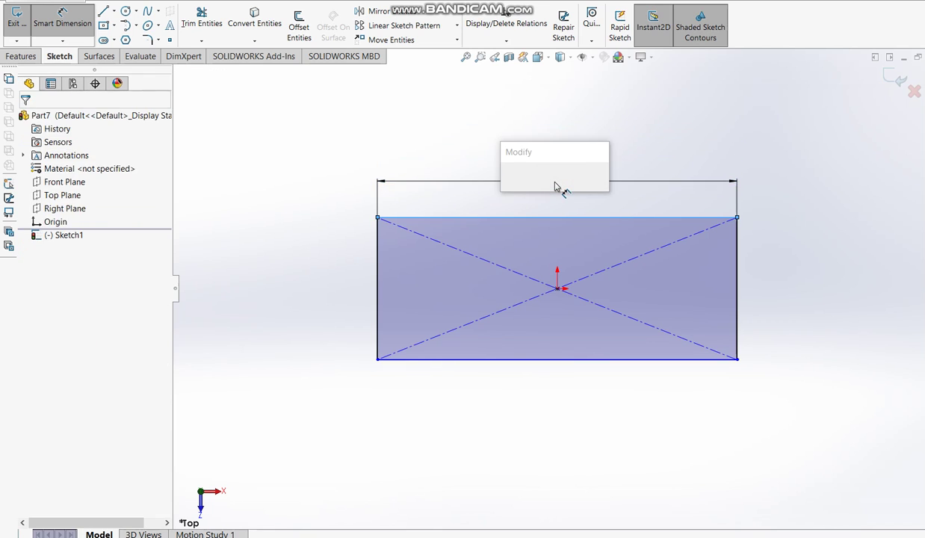
type("200")
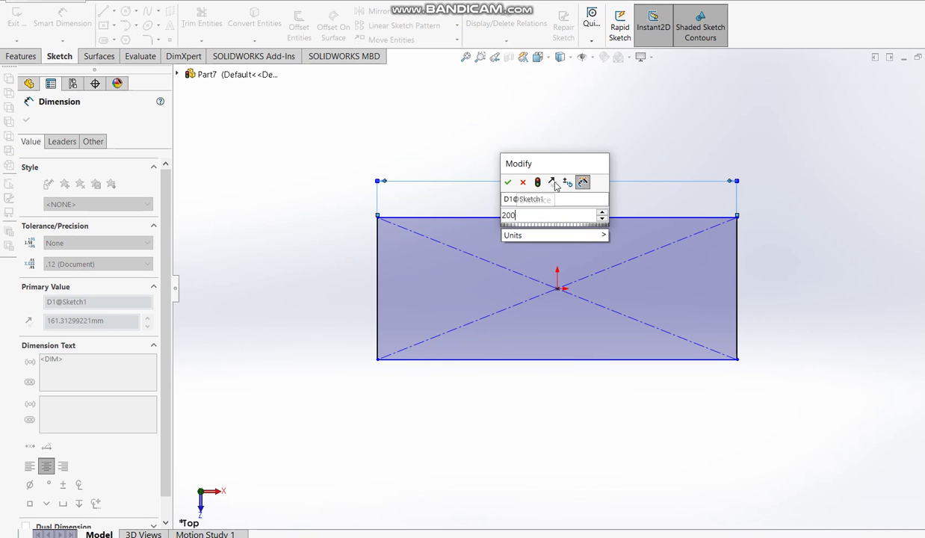
key("Return")
left_click(737, 287)
left_click(780, 278)
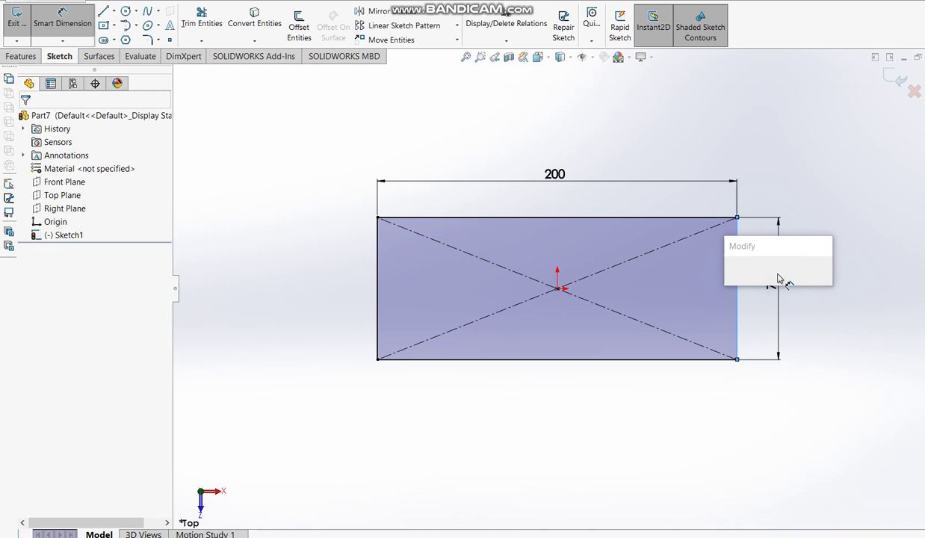
type("100")
key("Return")
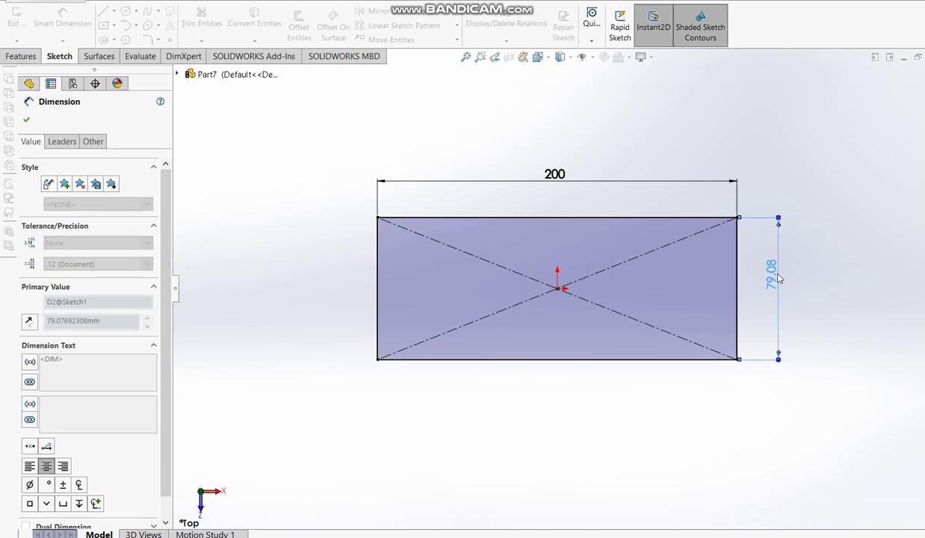
left_click(891, 82)
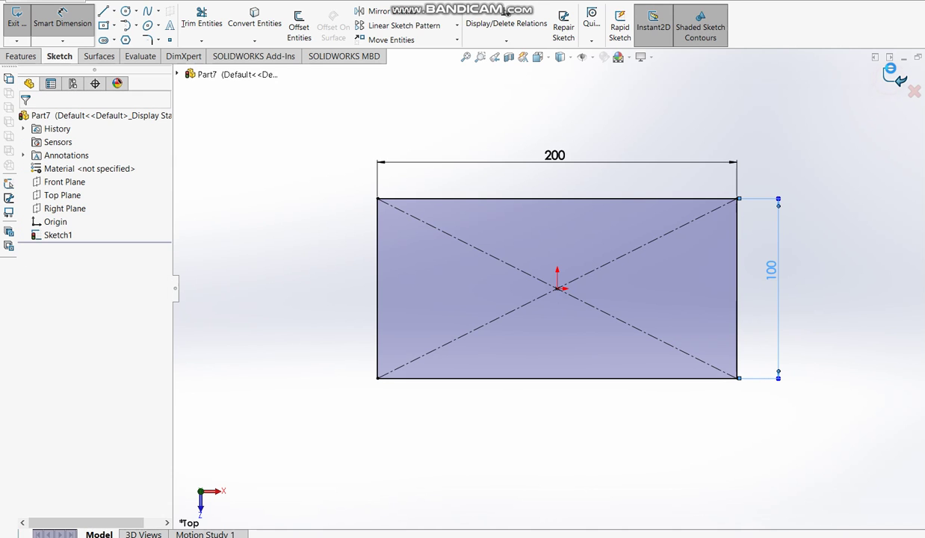
key("e")
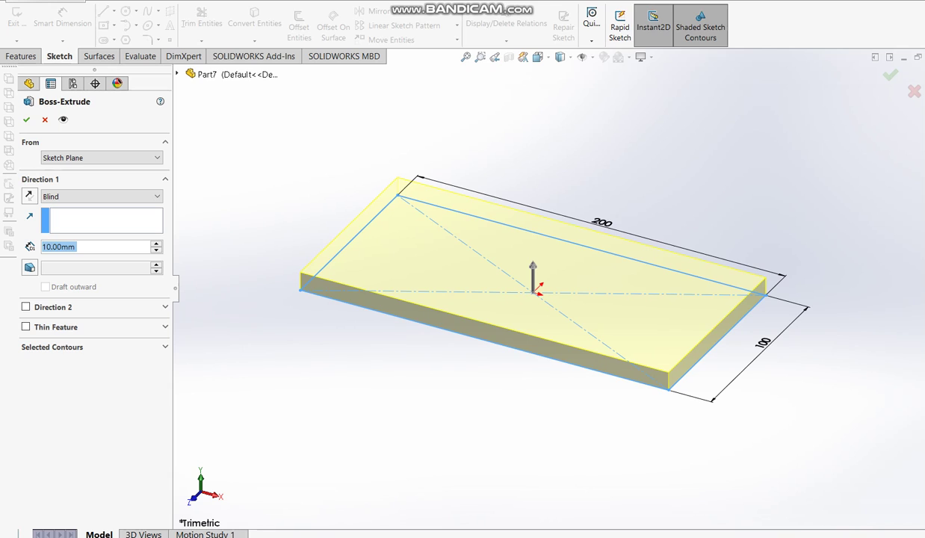
- Circle the 20 mm base thickness in red on the reference drawing
key("alt+Tab")
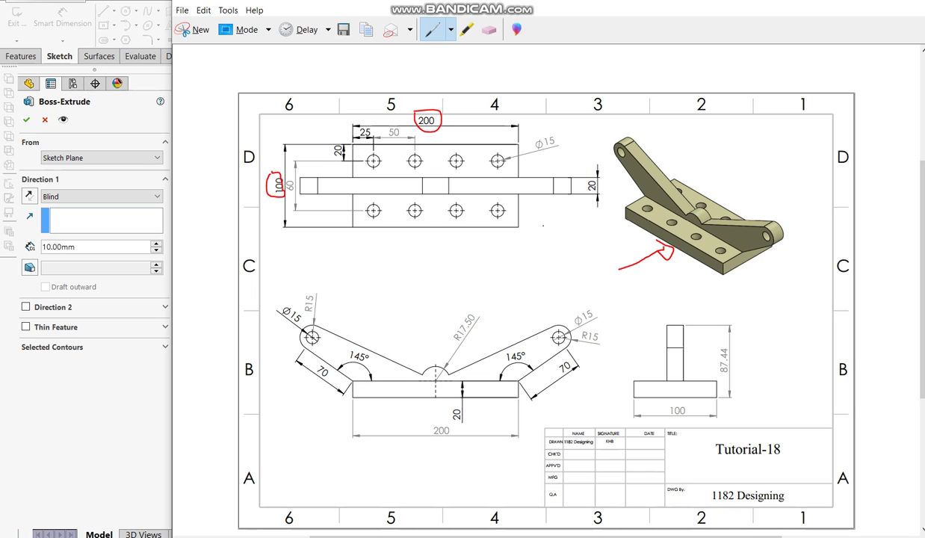
mouse_move(457, 405)
left_mouse_down()
mouse_move(439, 412)
mouse_move(449, 422)
left_mouse_up()
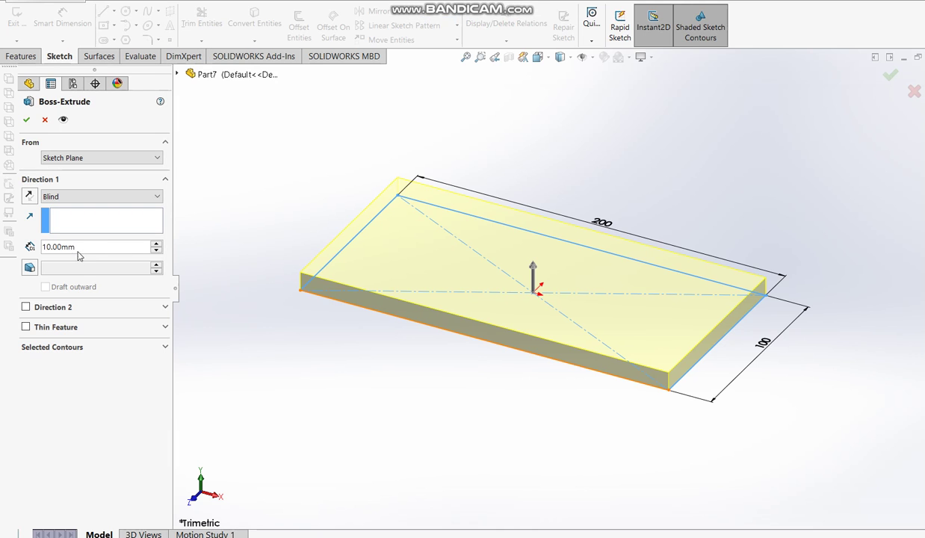
- Extrude the rectangle 20 mm deep into the base plate
double_click(82, 246)
left_click_drag(123, 251, 2, 231)
type("20")
key("Return")
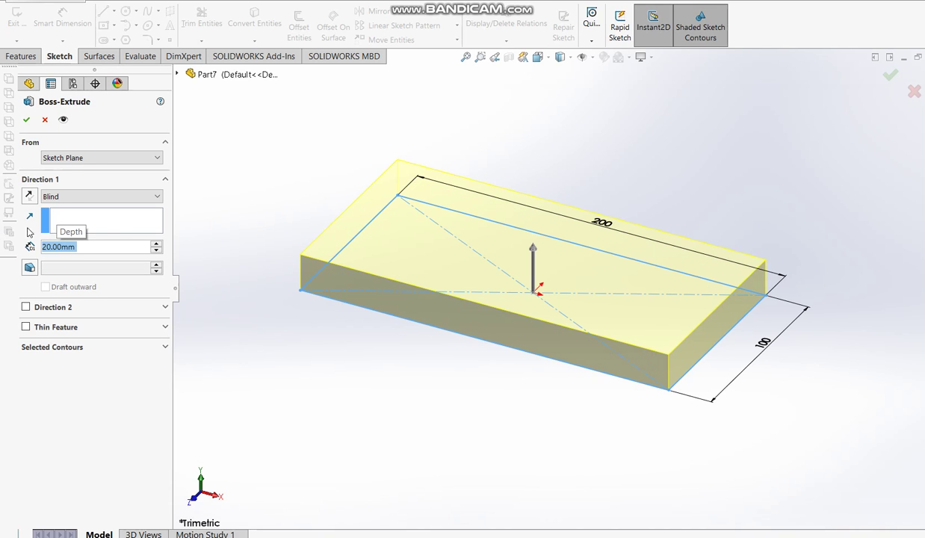
left_click(26, 119)
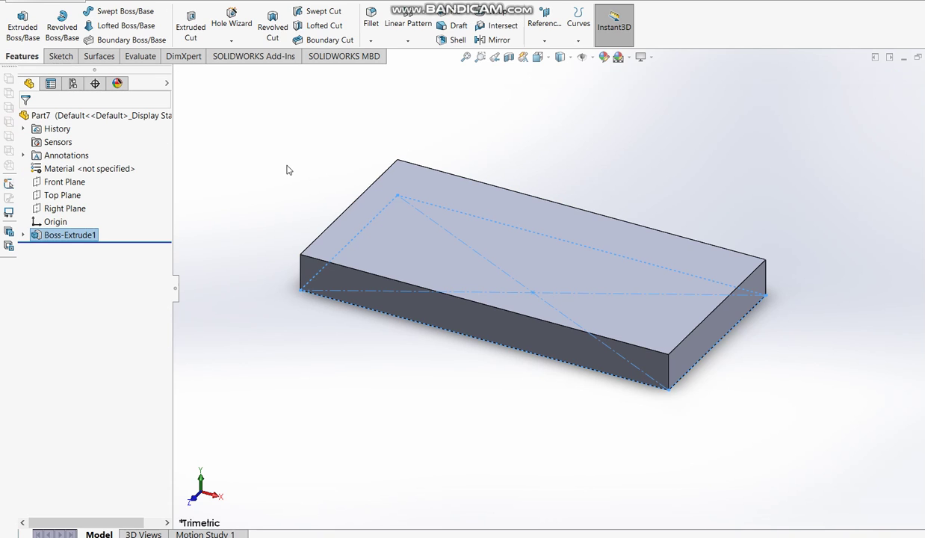
- Start a new sketch on the plate's top face
left_click(191, 23)
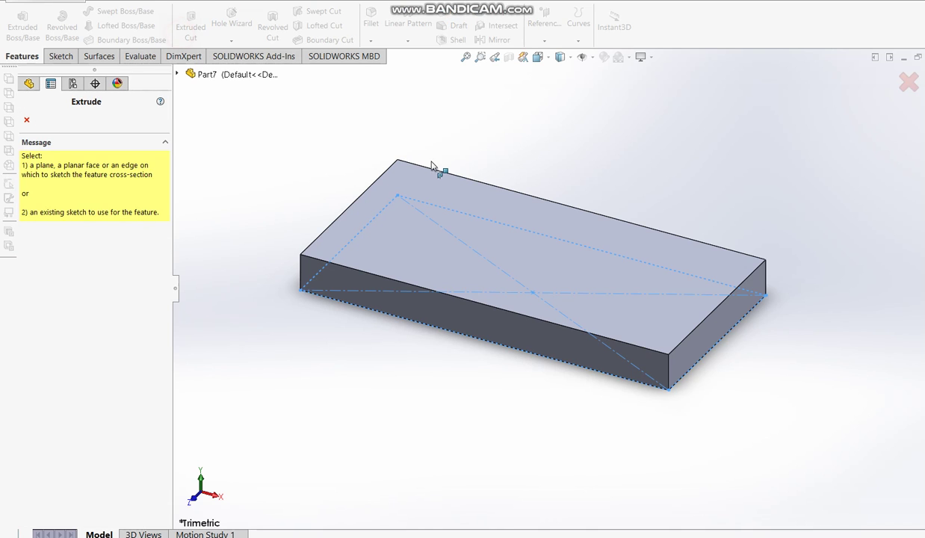
left_click(421, 224)
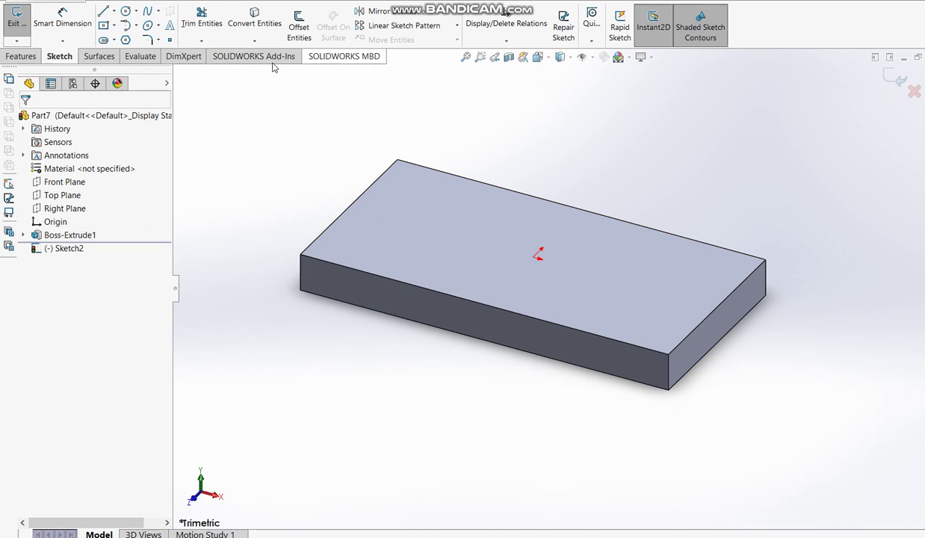
key("alt+Tab")
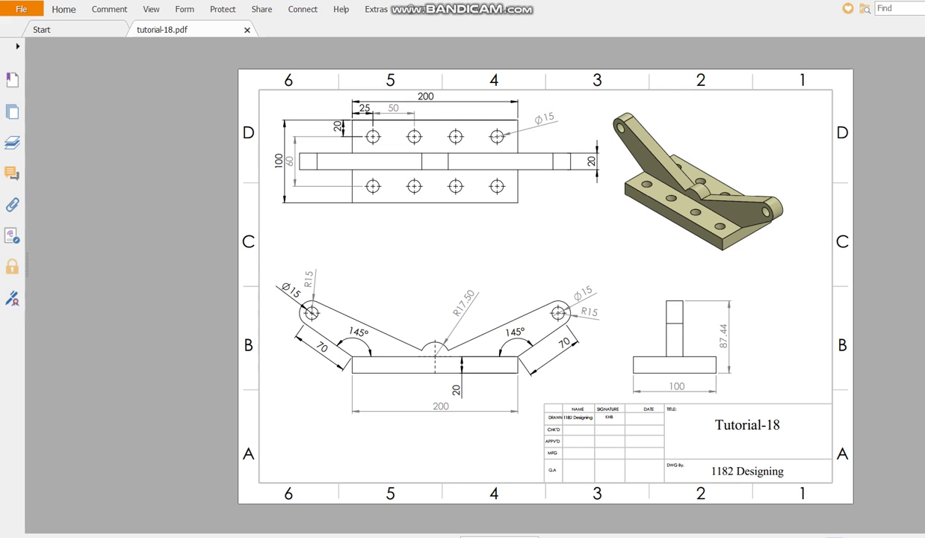
- In blue pen, circle a hole, the Ø15 size and the 25 and 50 spacings
left_click(793, 479)
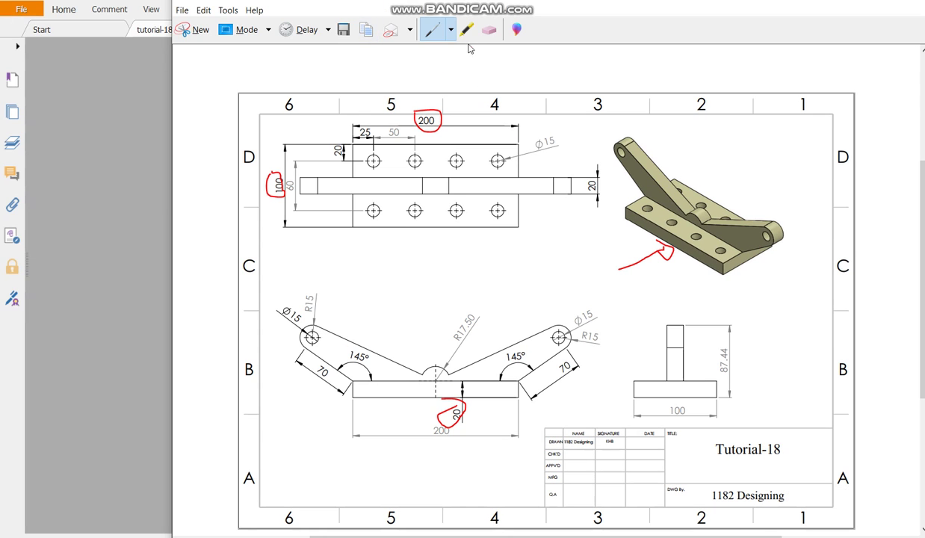
left_click(451, 31)
left_click(455, 64)
left_click_drag(638, 204, 659, 207)
left_click_drag(491, 150, 491, 172)
left_click_drag(536, 135, 515, 130)
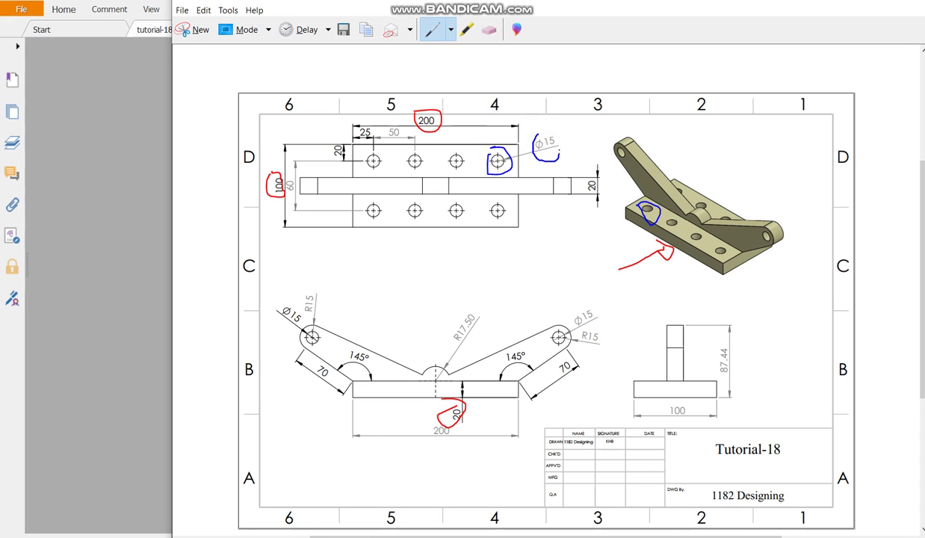
mouse_move(363, 127)
left_mouse_down()
mouse_move(376, 144)
mouse_move(394, 145)
left_mouse_up()
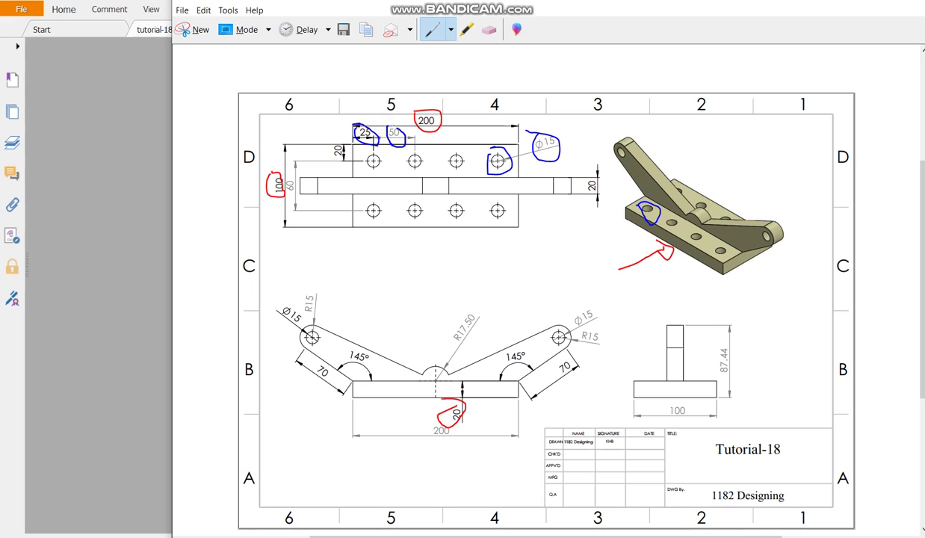
left_click_drag(318, 145, 349, 156)
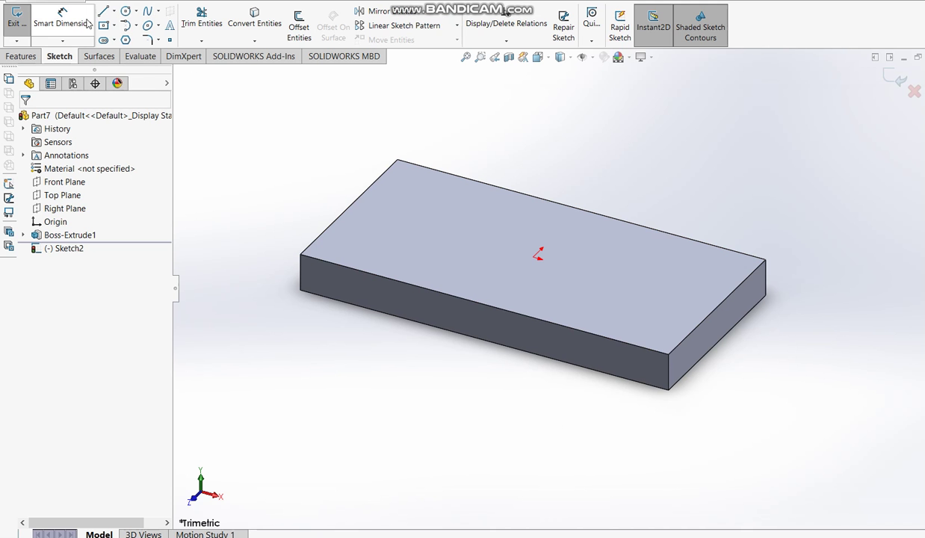
- Draw a Ø15 circle near the plate's top-left corner in top view
key("ctrl+8")
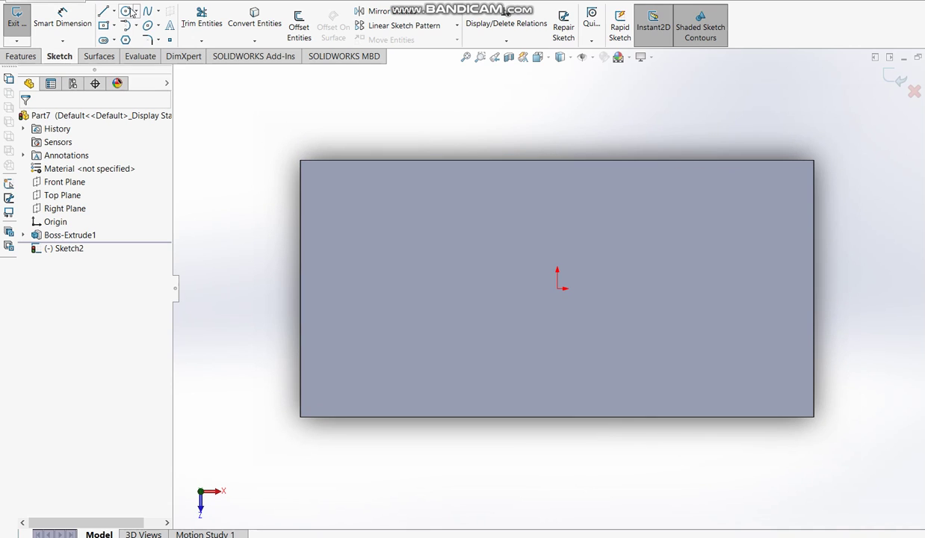
left_click(335, 195)
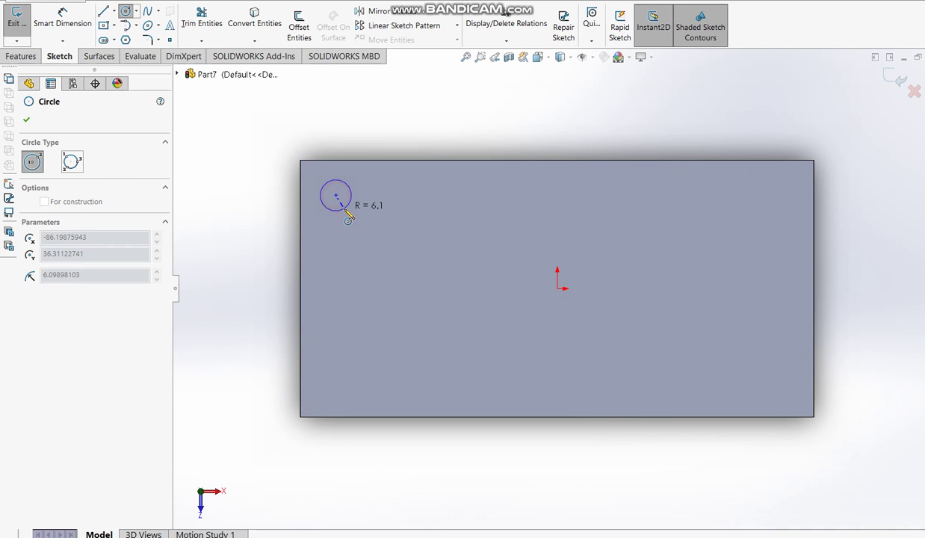
left_click(346, 206)
left_click(63, 22)
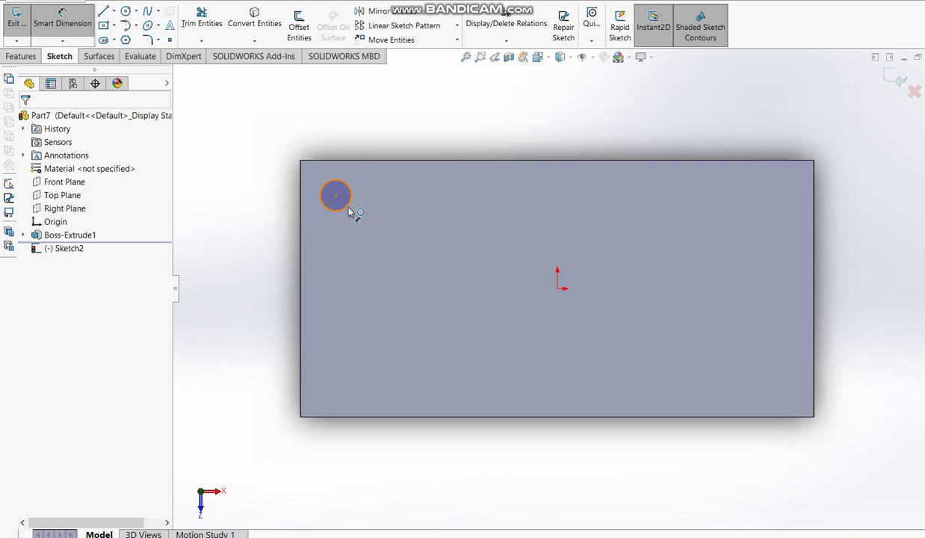
left_click(364, 217)
left_click(368, 214)
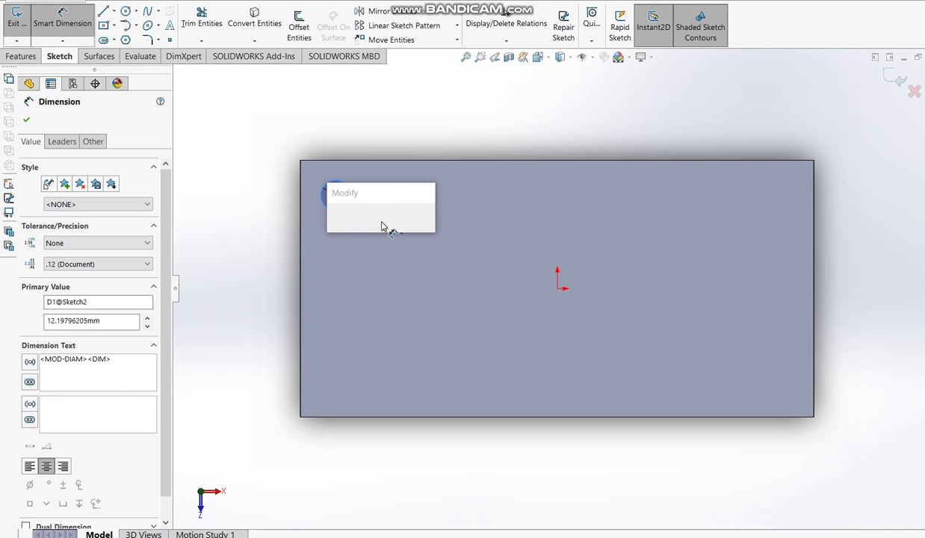
type("15")
key("Return")
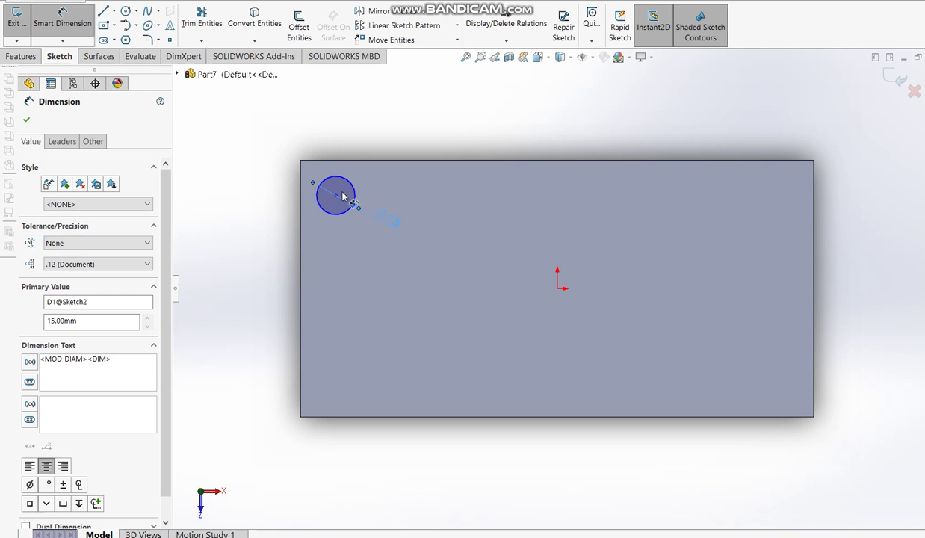
- Locate the circle 20 mm from the top edge and 25 mm from the left edge
left_click(355, 200)
left_click(347, 160)
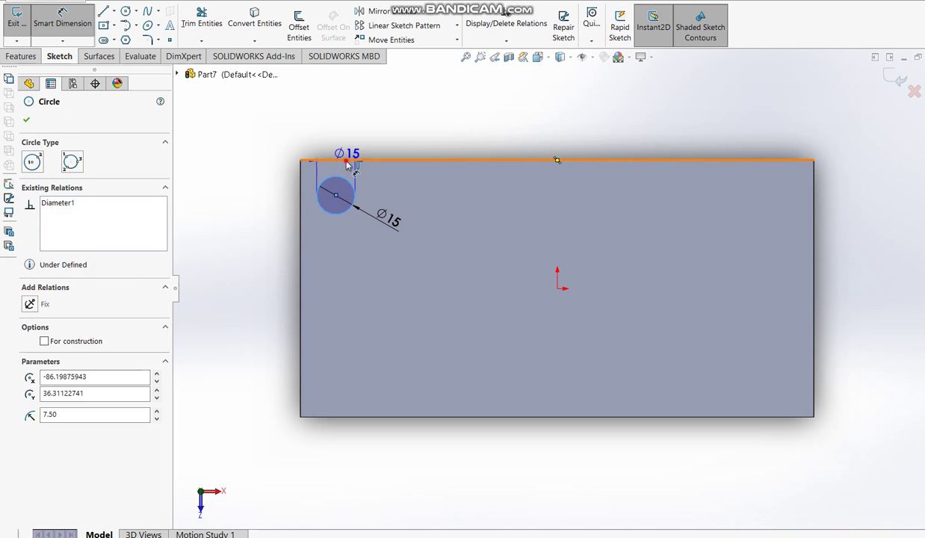
left_click(269, 181)
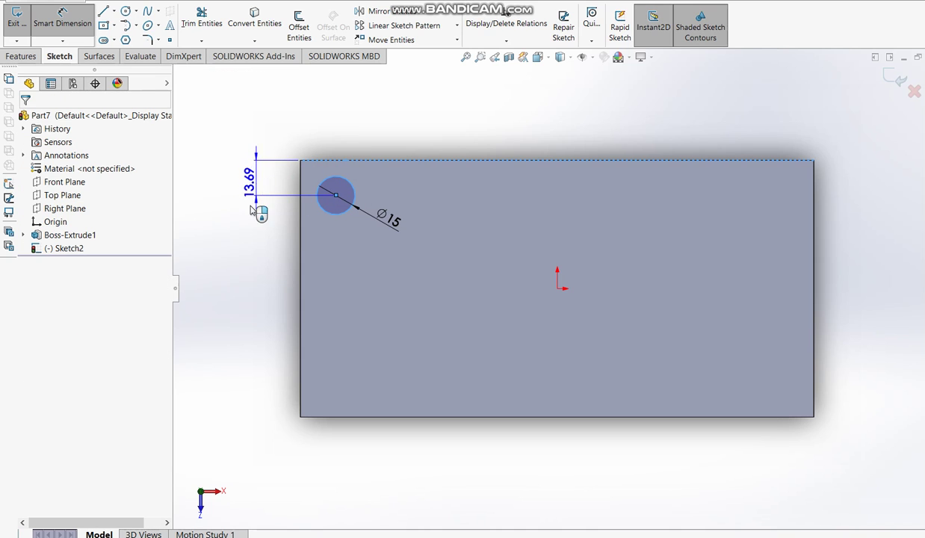
left_click(244, 203)
type("20")
key("Return")
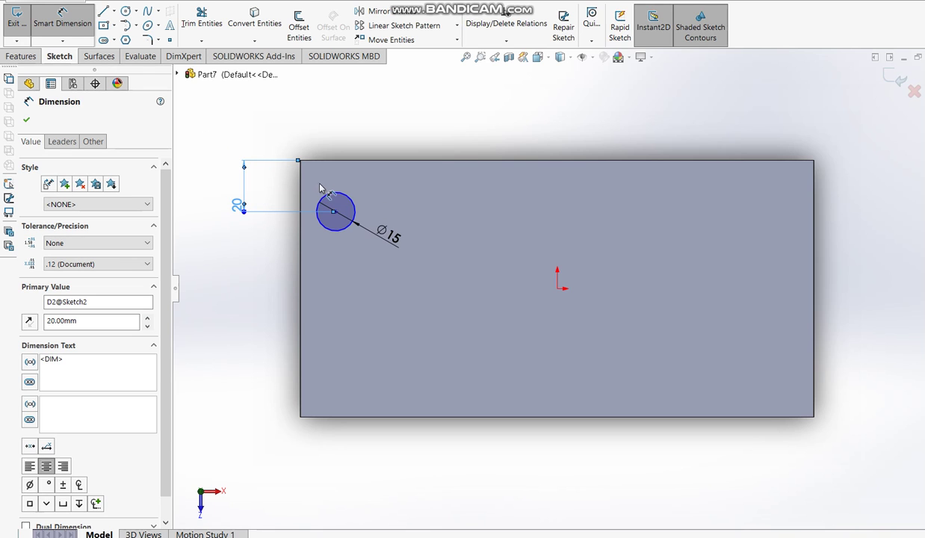
left_click(345, 207)
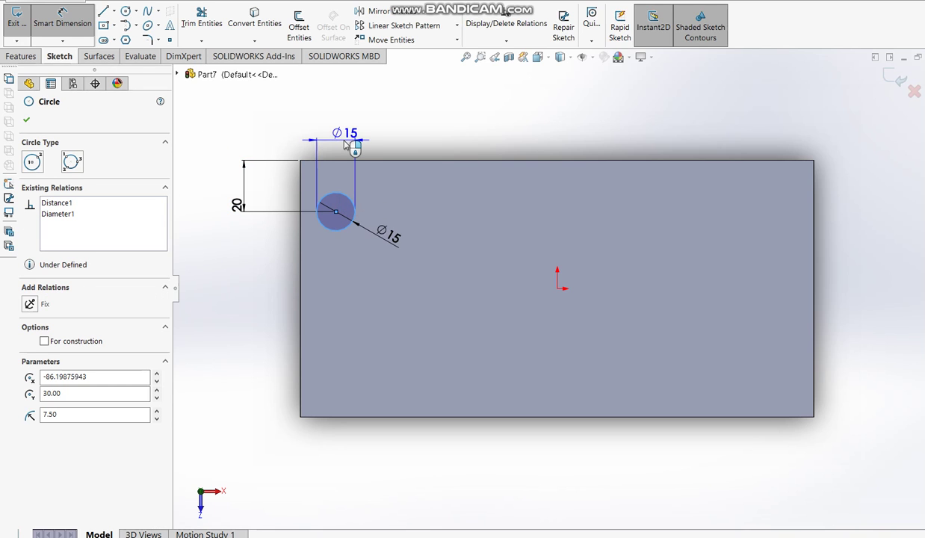
left_click(300, 182)
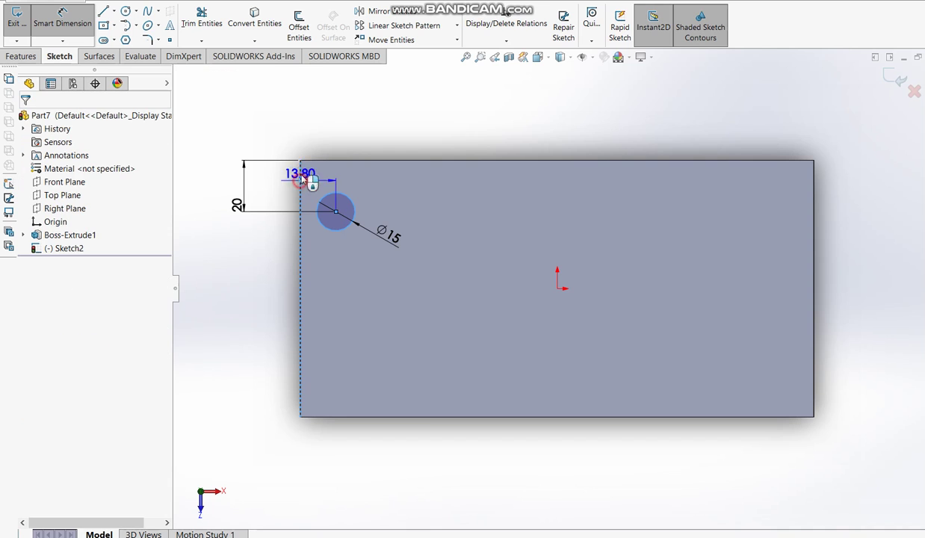
left_click(329, 132)
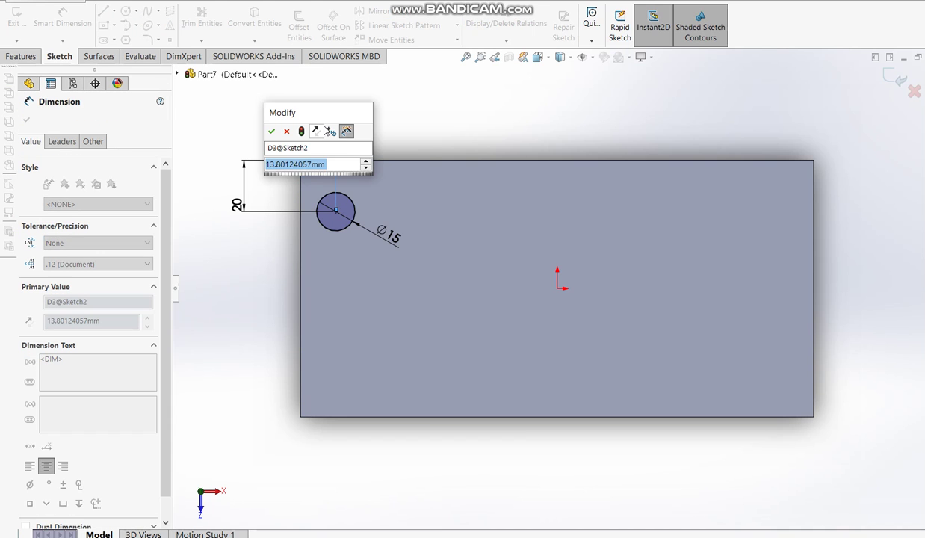
type("25")
key("Return")
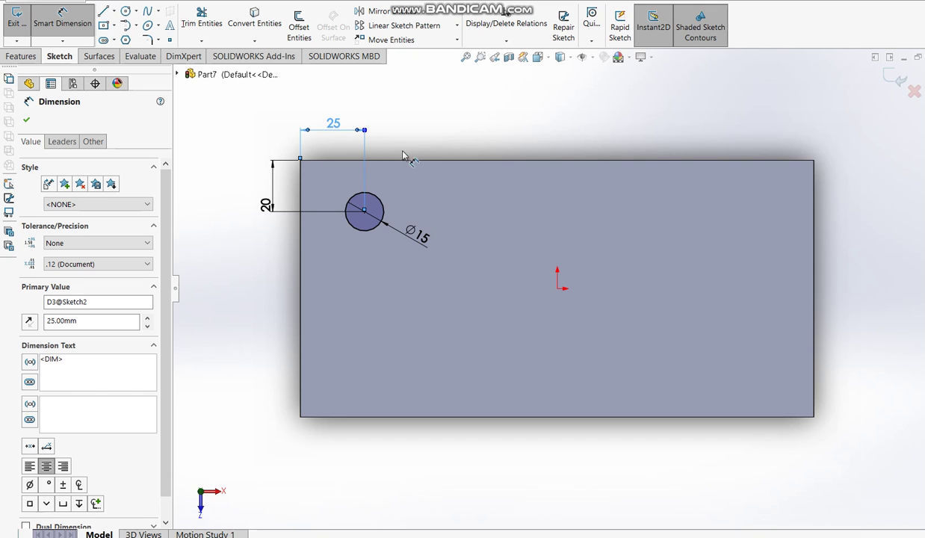
left_click(408, 27)
- Pattern the circle four times at 50 mm spacing along the plate
left_click(386, 222)
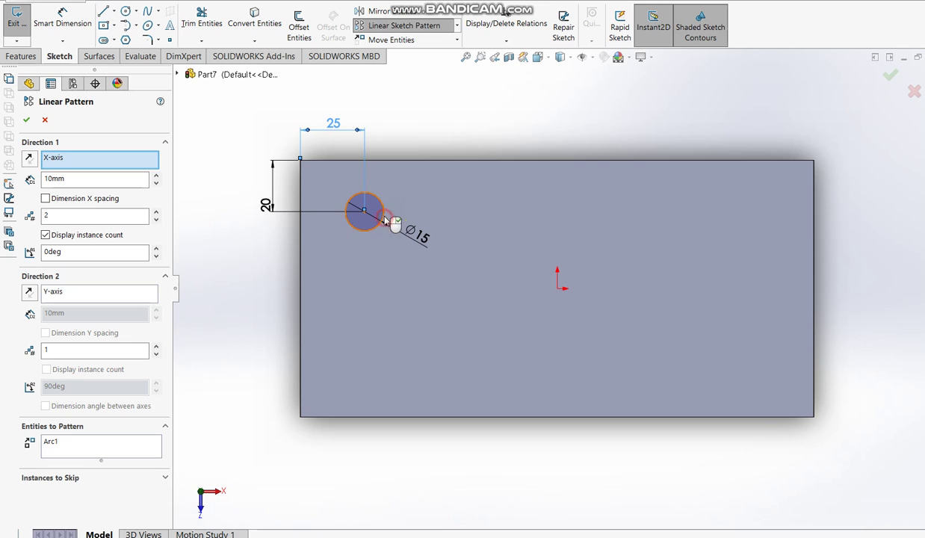
left_click(103, 178)
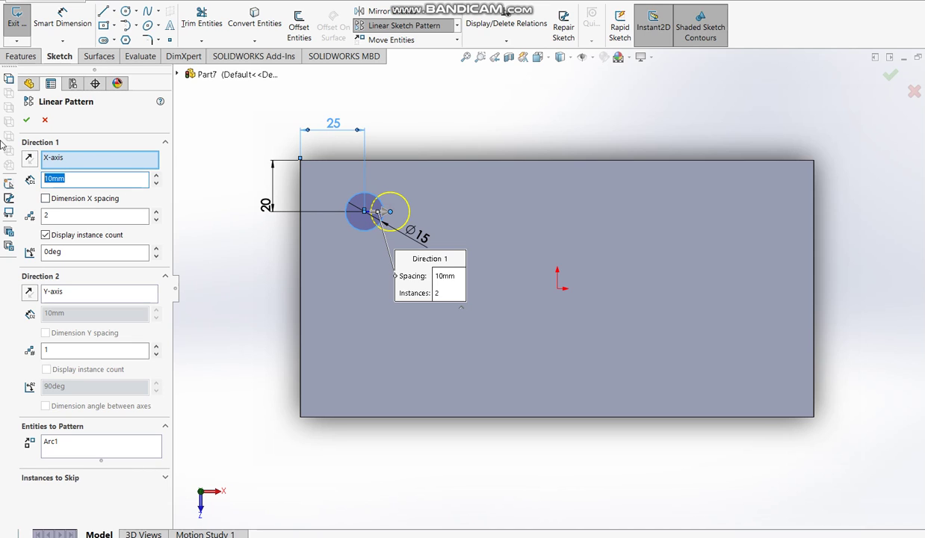
type("50")
key("Return")
left_click(78, 215)
key("Tab")
key("Tab")
key("Tab")
type("2")
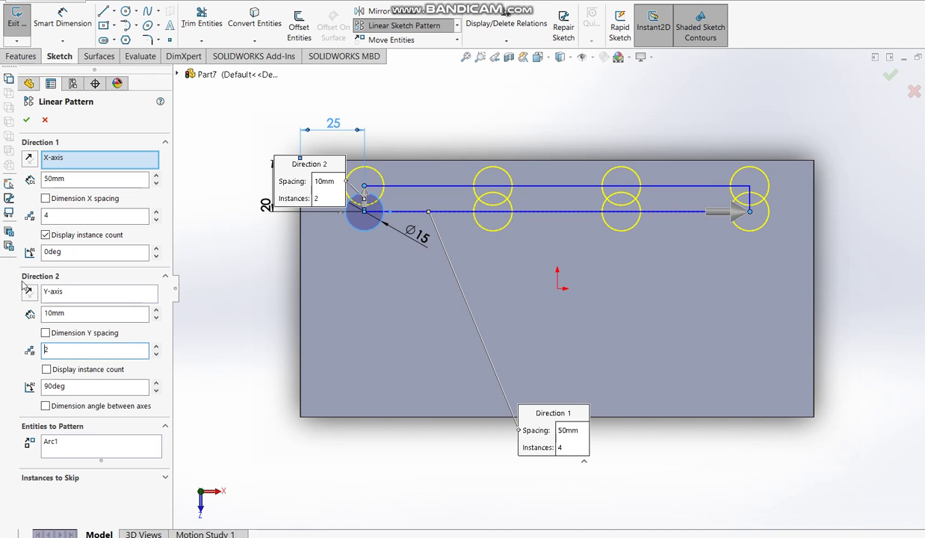
- Add a second row 60 mm below and confirm the eight-circle pattern
left_click(67, 313)
type("6")
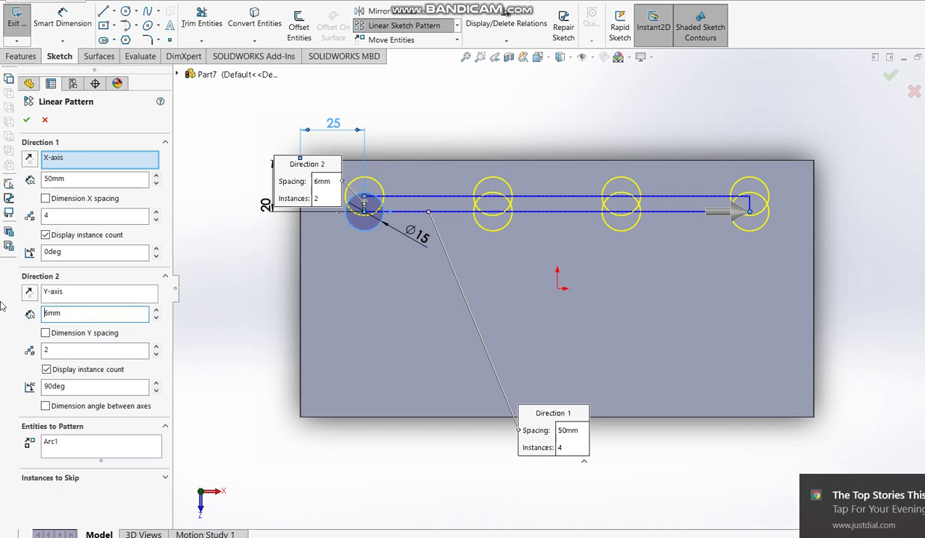
double_click(81, 312)
type("60")
key("Return")
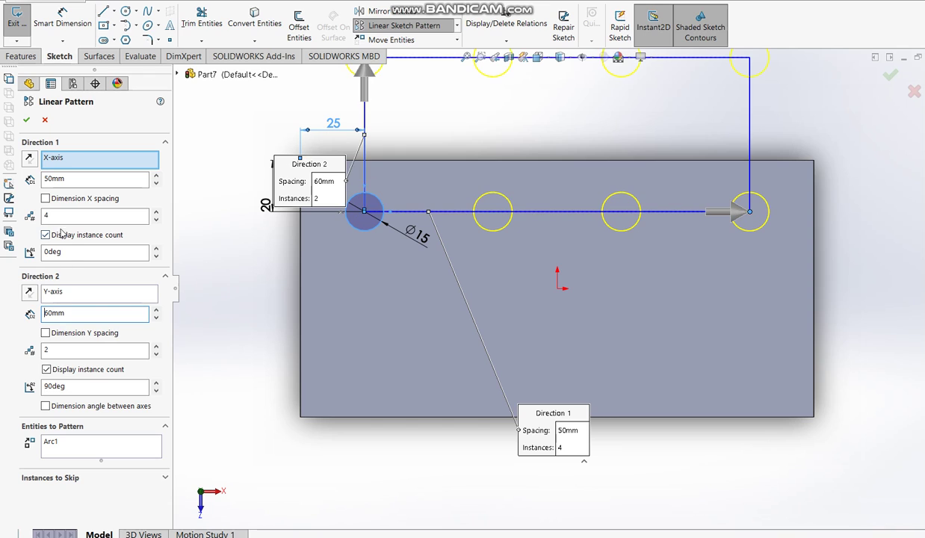
left_click(31, 293)
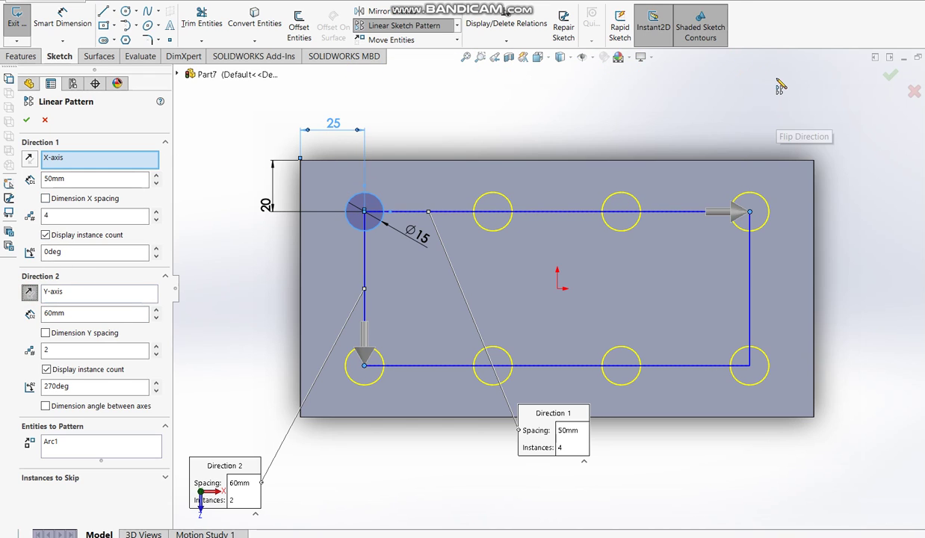
left_click(886, 78)
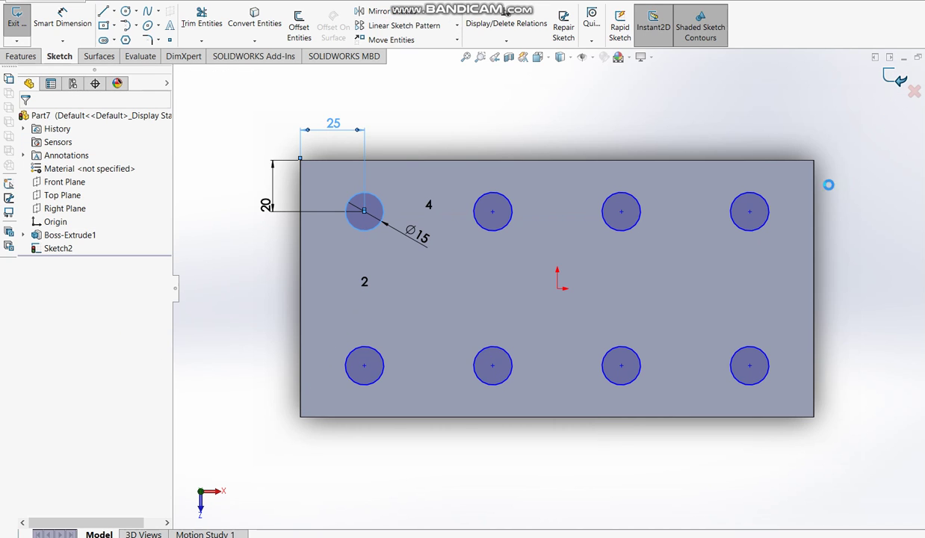
key("ctrl+e")
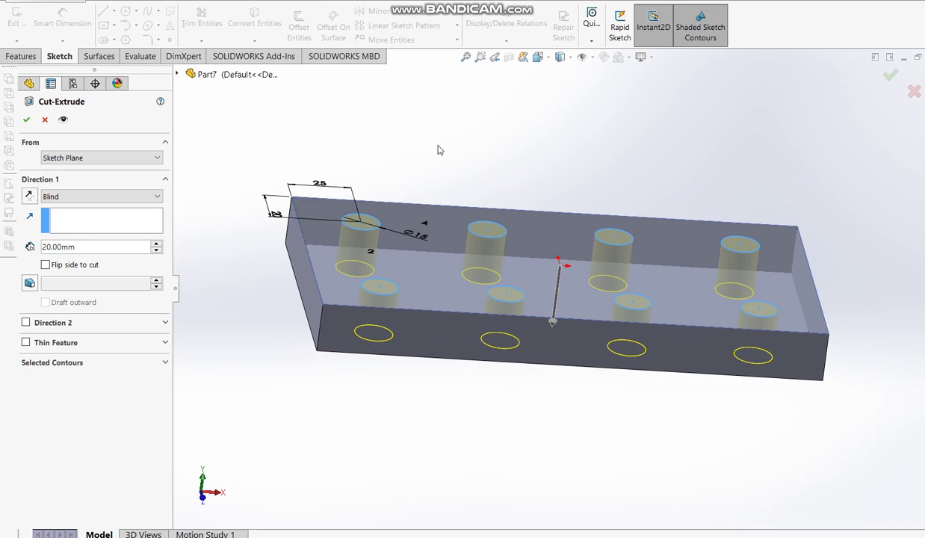
- Cut the eight circles 20 mm blind through the plate as holes
left_click(26, 119)
mouse_move(523, 175)
middle_mouse_down()
mouse_move(487, 226)
mouse_move(489, 324)
mouse_move(479, 373)
mouse_move(535, 461)
mouse_move(482, 444)
mouse_move(374, 227)
mouse_move(477, 316)
mouse_move(536, 295)
mouse_move(504, 257)
middle_mouse_up()
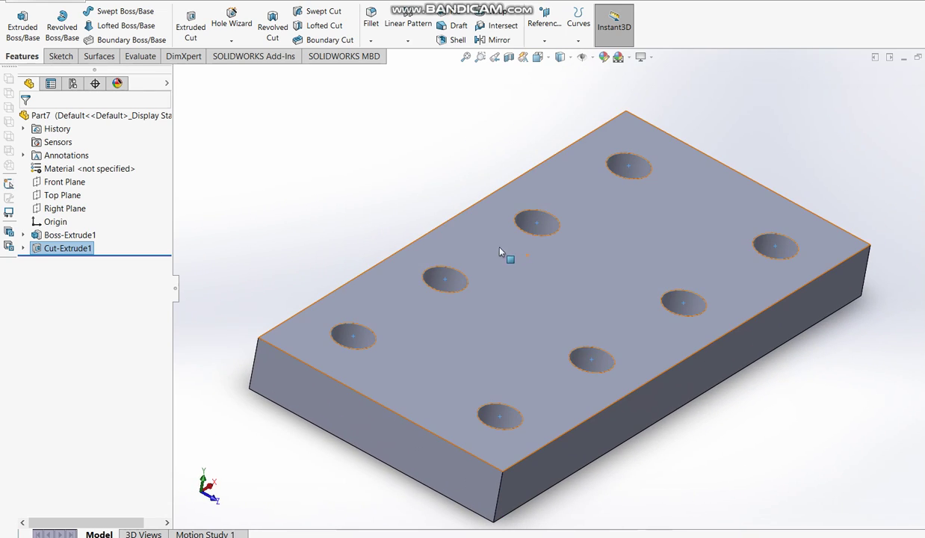
left_click(45, 182)
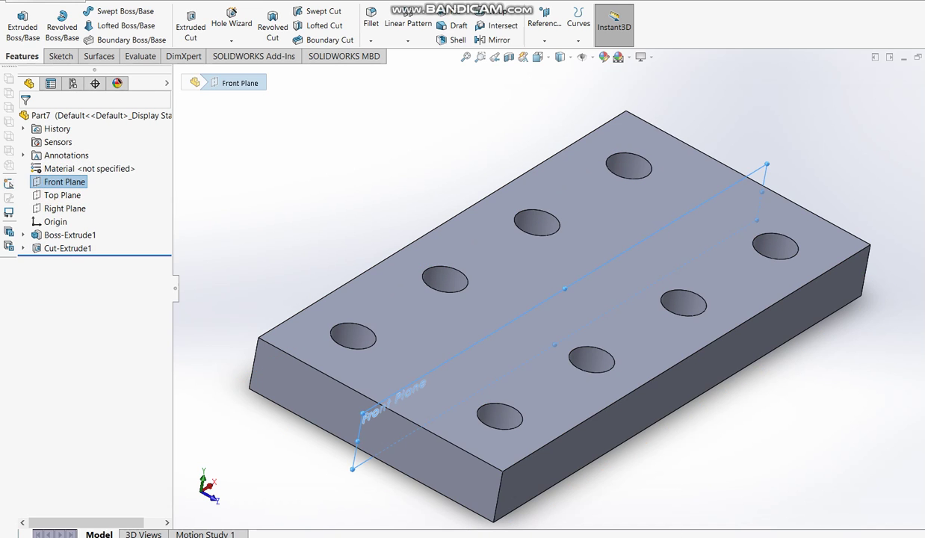
- In black pen, ring the arm-end holes and the Ø15, 70 and R17.50 dimensions
key("alt+Tab")
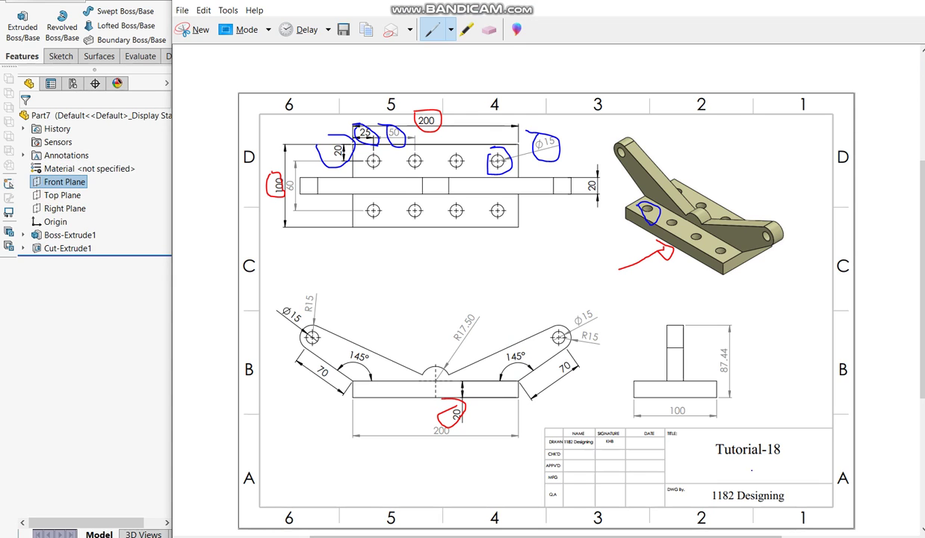
left_click(450, 30)
left_click(455, 77)
left_click_drag(620, 132, 627, 133)
left_click_drag(795, 204, 770, 221)
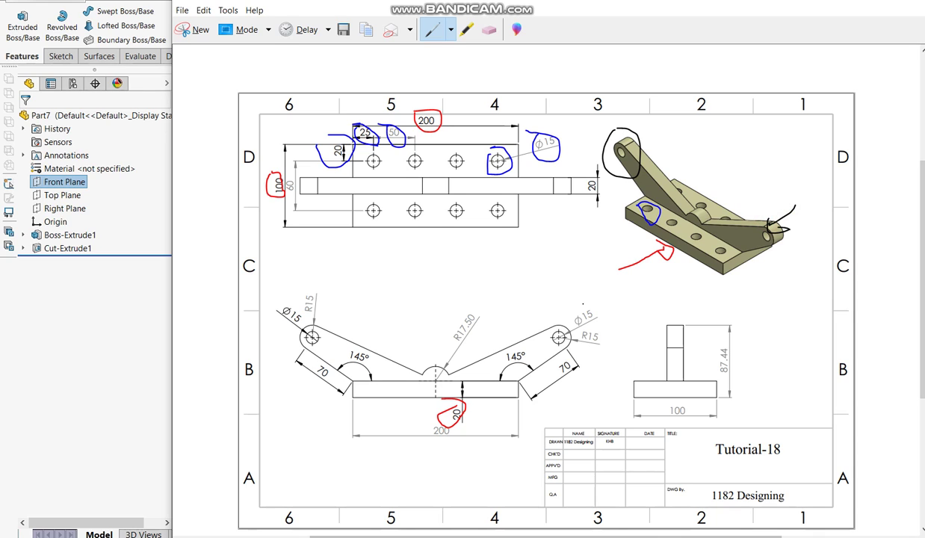
left_click_drag(281, 292, 345, 372)
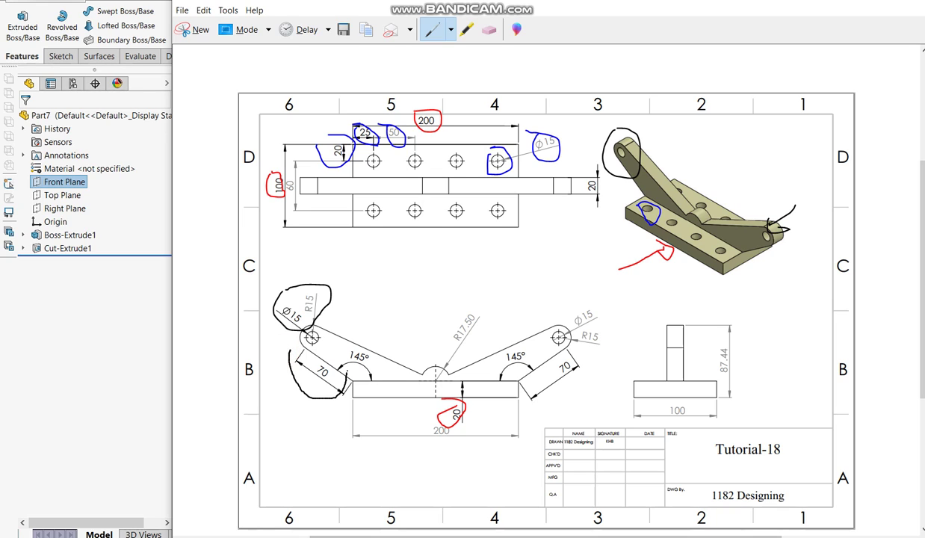
left_click_drag(290, 348, 351, 367)
mouse_move(430, 308)
left_mouse_down()
mouse_move(434, 350)
mouse_move(452, 298)
left_mouse_up()
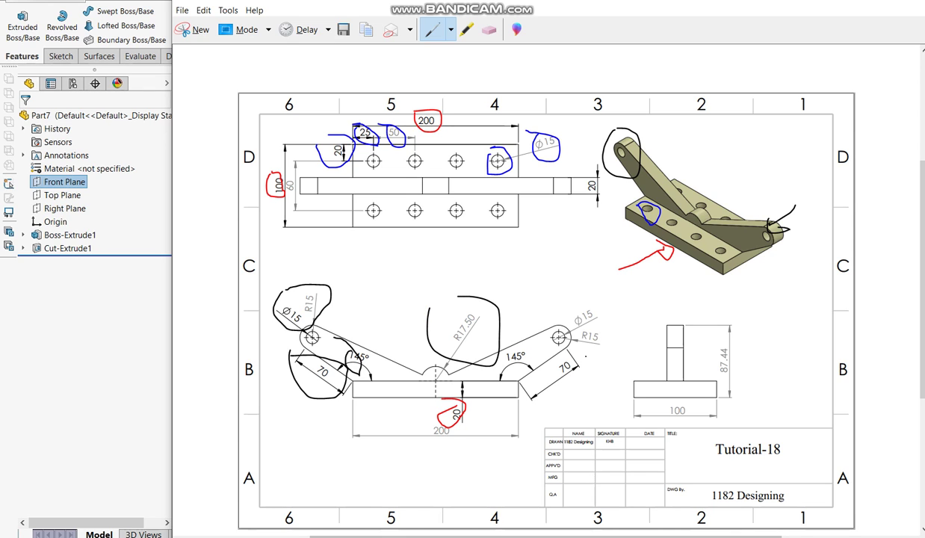
key("alt+Tab")
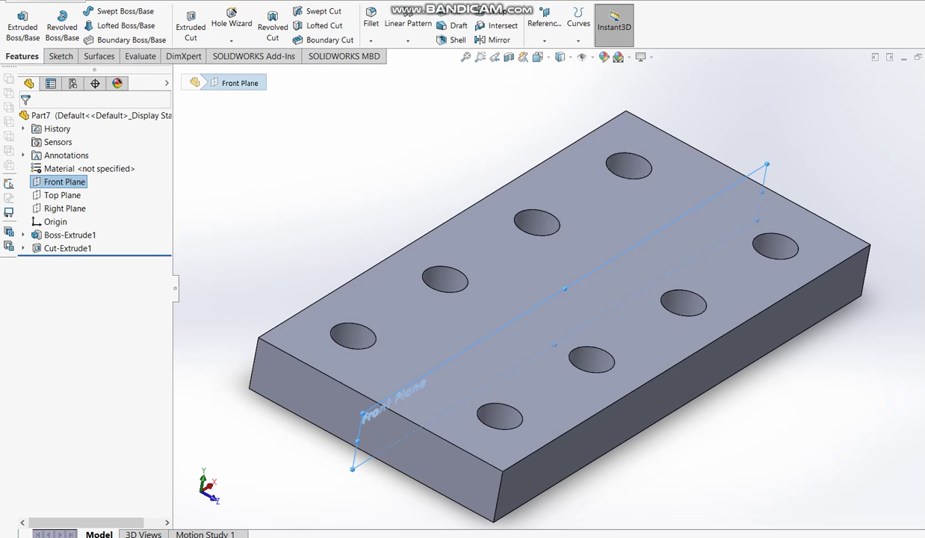
- On the Front Plane, sketch two concentric circles above the plate's left end
left_click(23, 26)
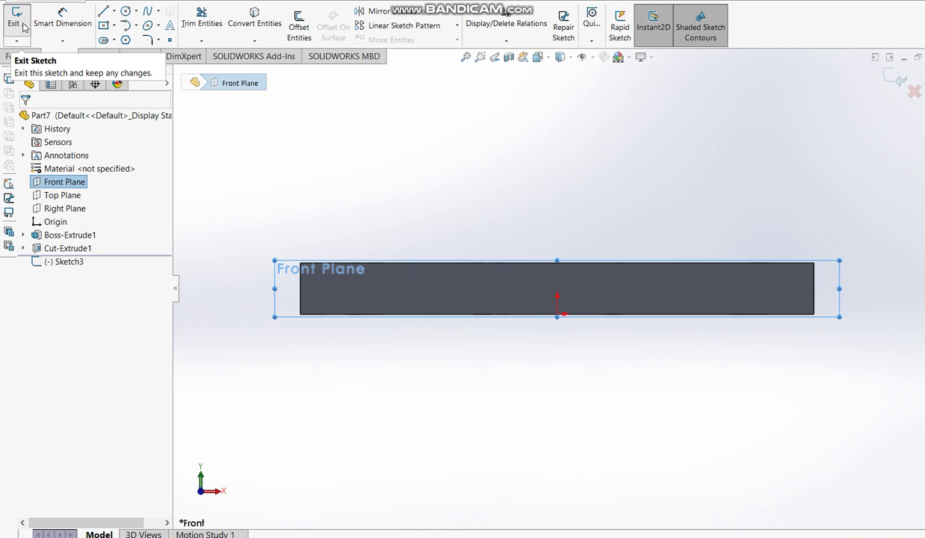
left_click(180, 149)
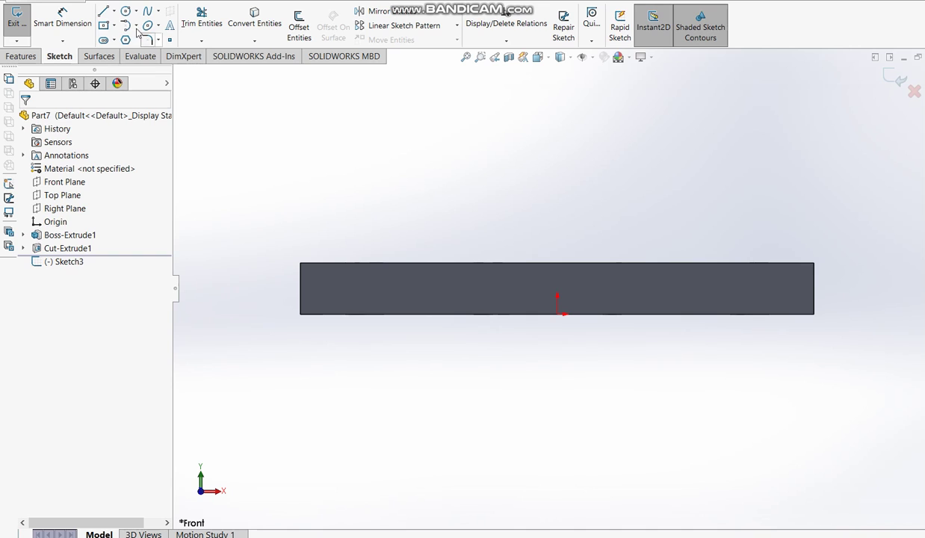
left_click(125, 12)
left_click(239, 153)
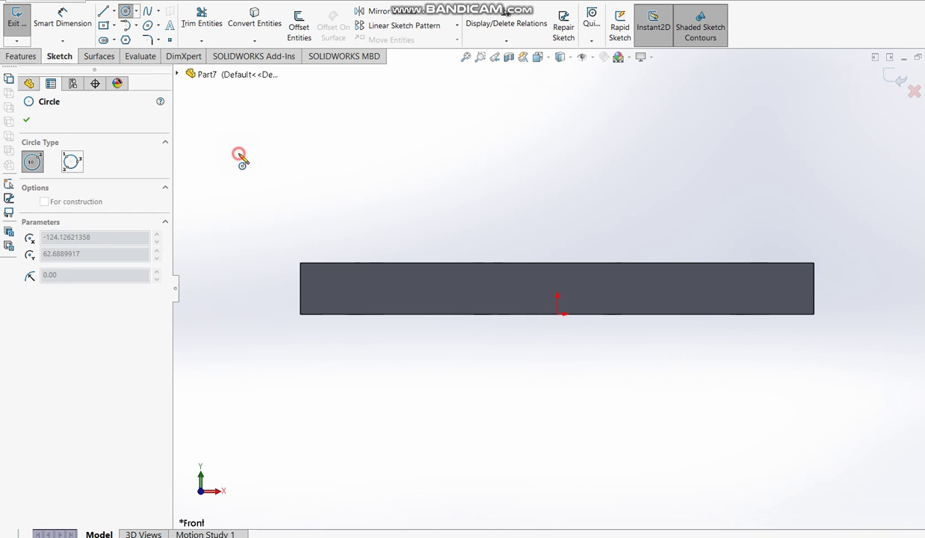
left_click(245, 164)
left_click(238, 153)
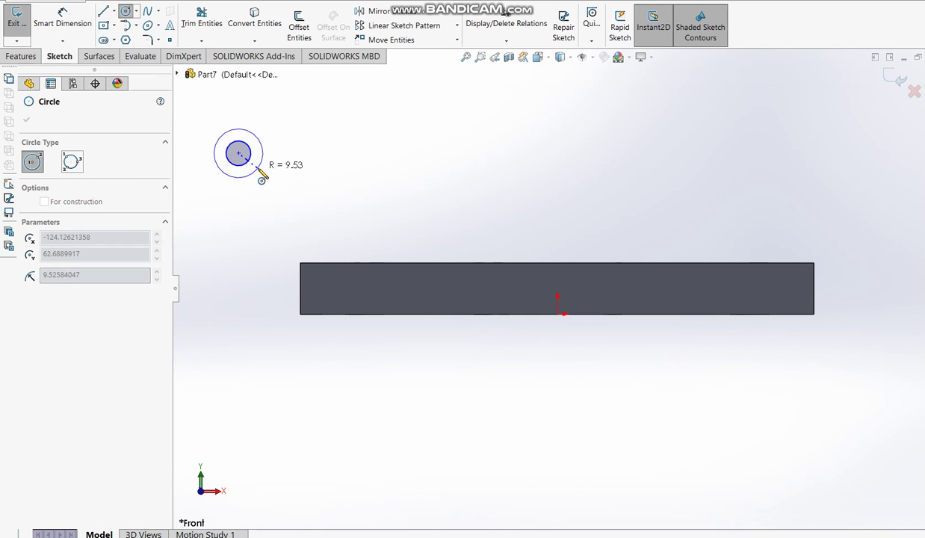
left_click(257, 171)
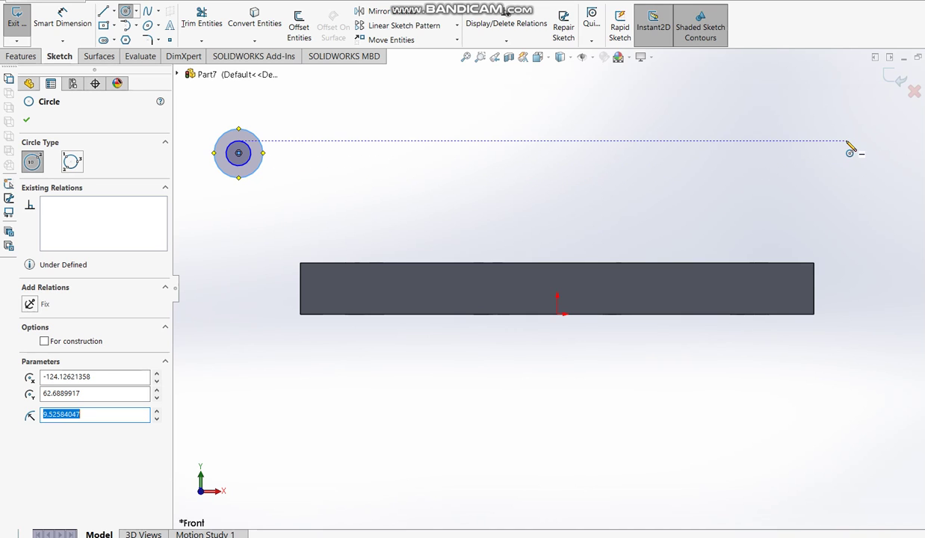
- Sketch a second pair of concentric circles at the upper right
left_click(848, 123)
left_click(849, 140)
left_click(847, 123)
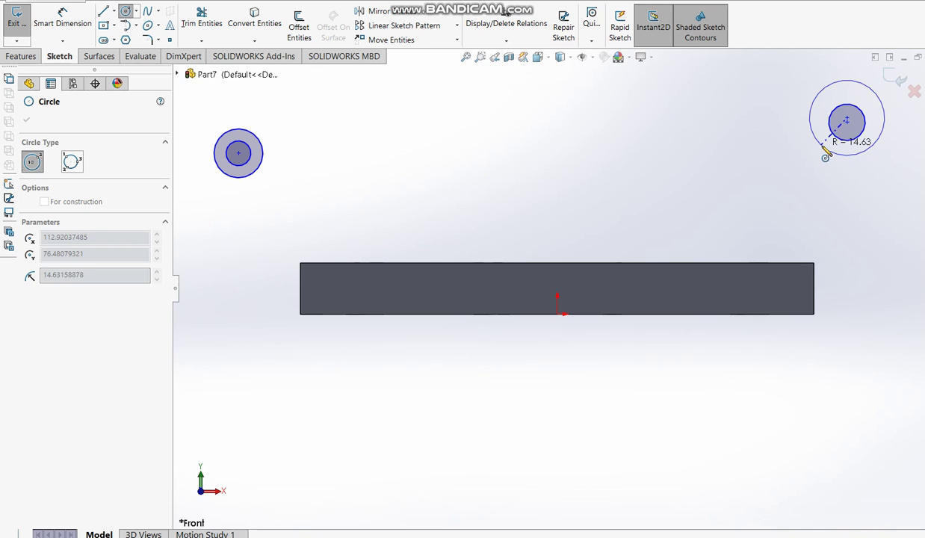
key("Escape")
left_click(125, 10)
left_click(847, 123)
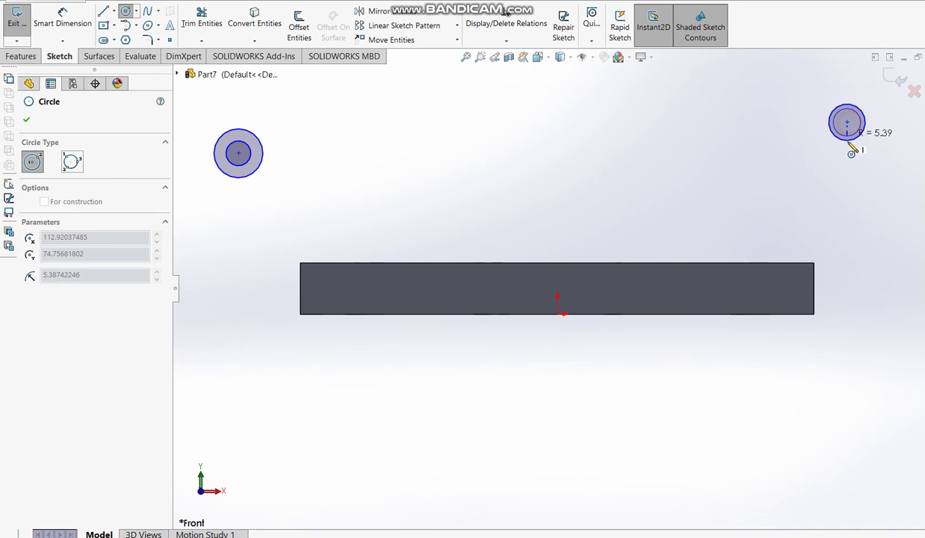
left_click(850, 153)
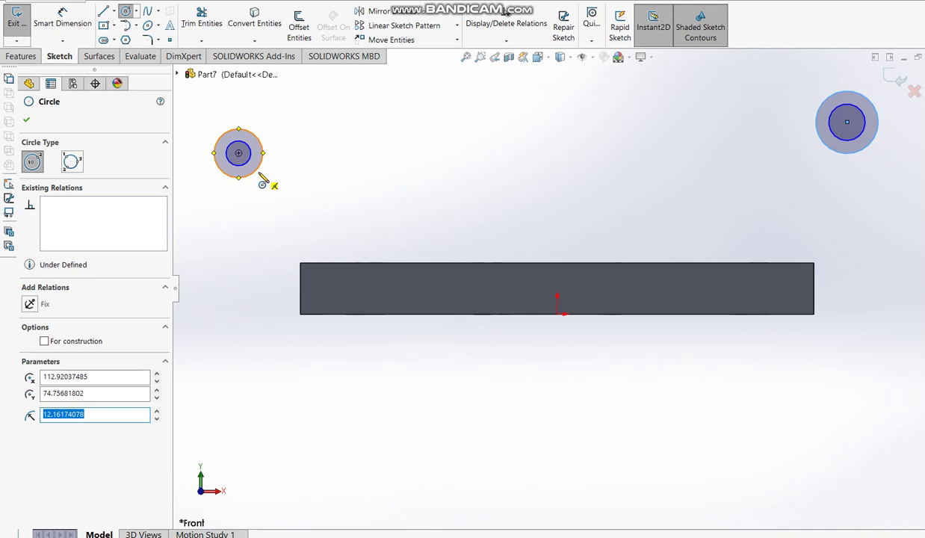
key("Escape")
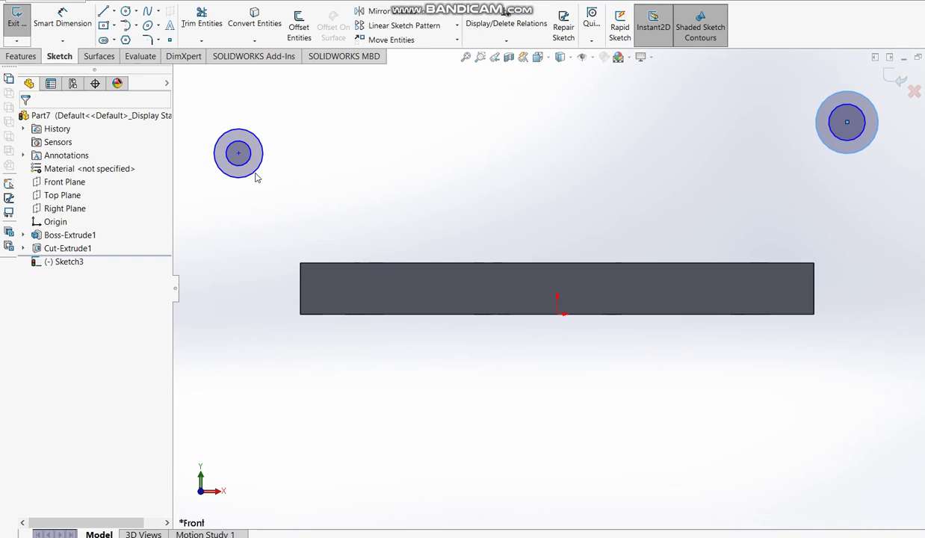
- Make the two larger circles equal, then the two smaller circles equal
left_click(255, 172)
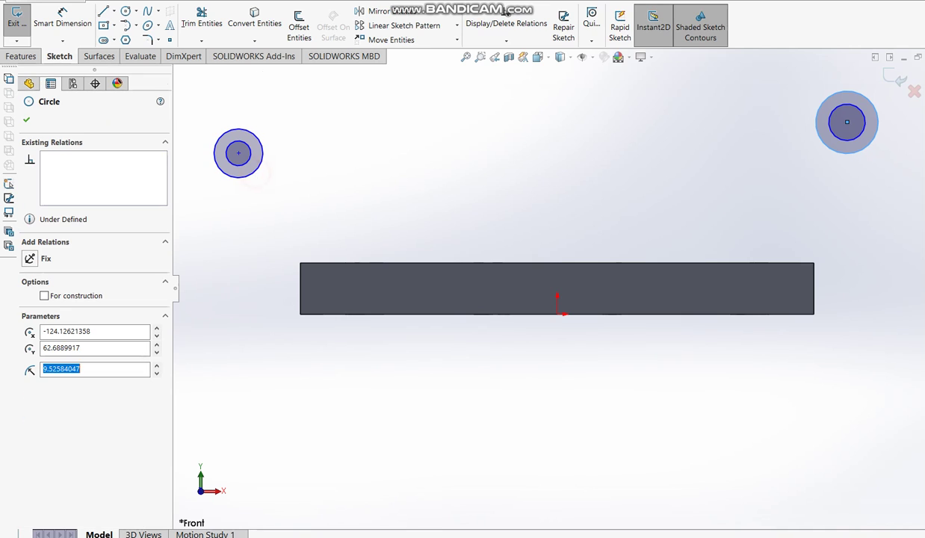
left_click(861, 149, "ctrl")
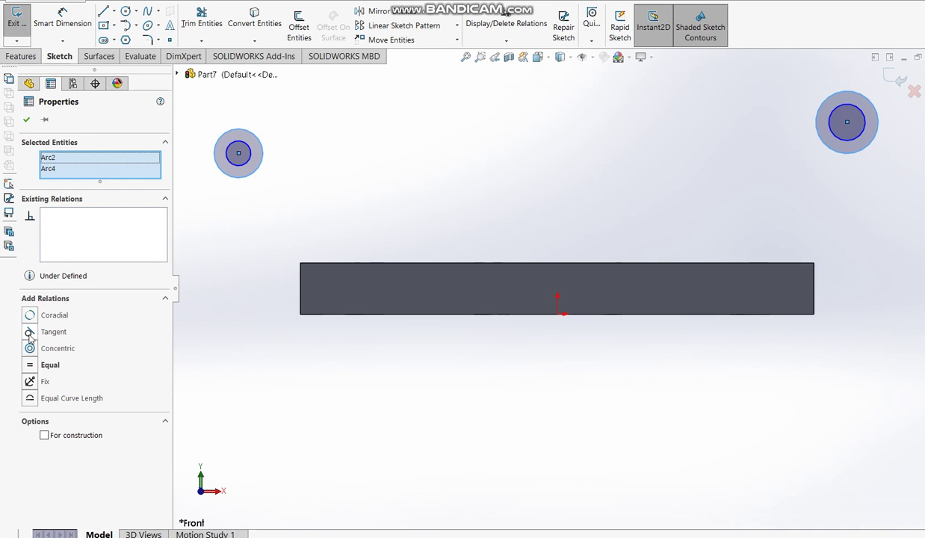
left_click(30, 366)
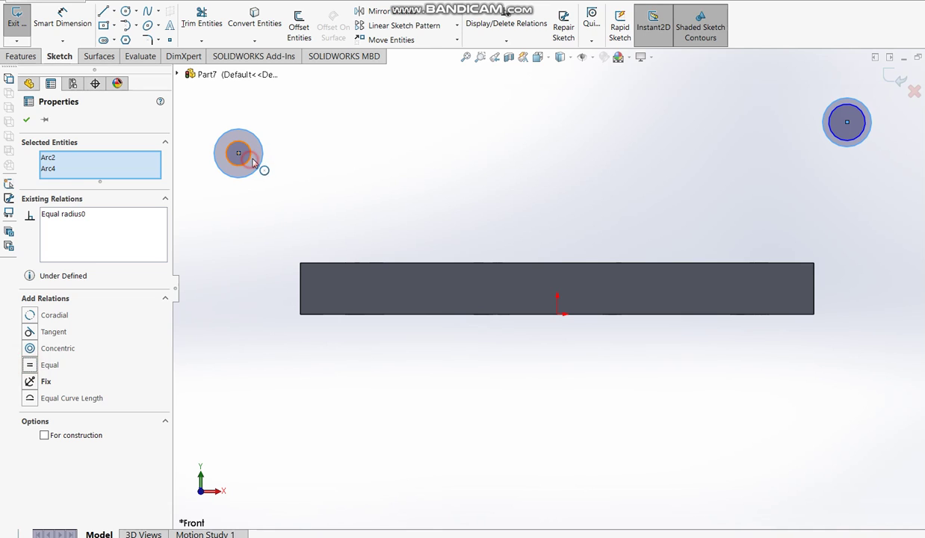
left_click(250, 163)
left_click(849, 141, "ctrl")
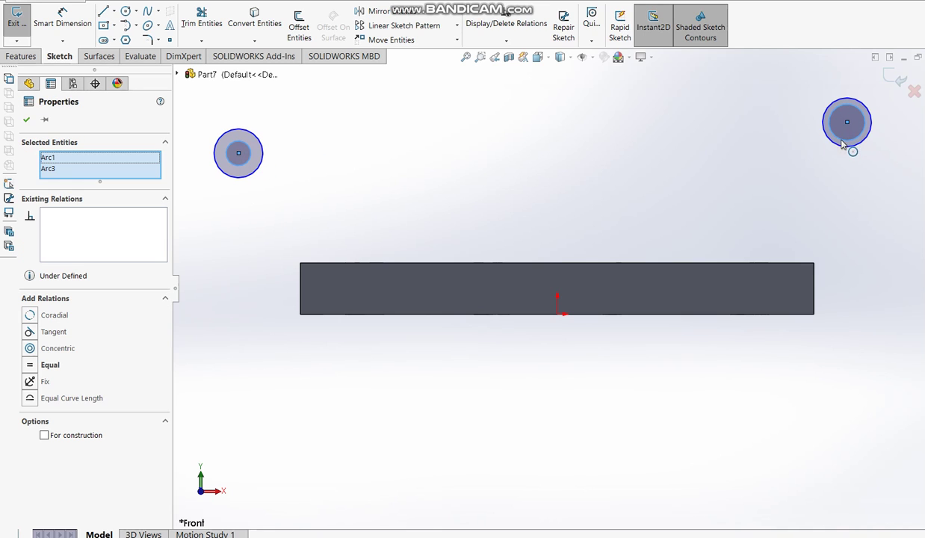
left_click(30, 364)
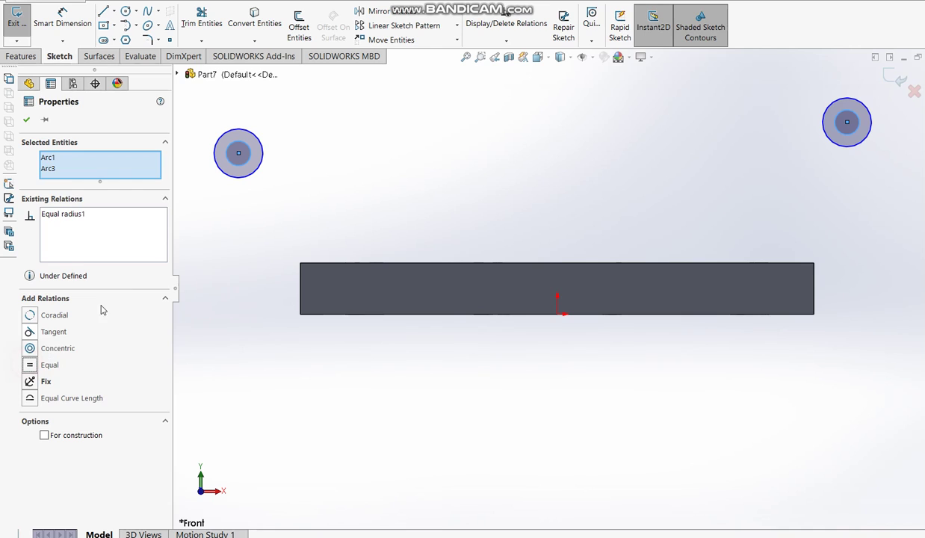
left_click(636, 146)
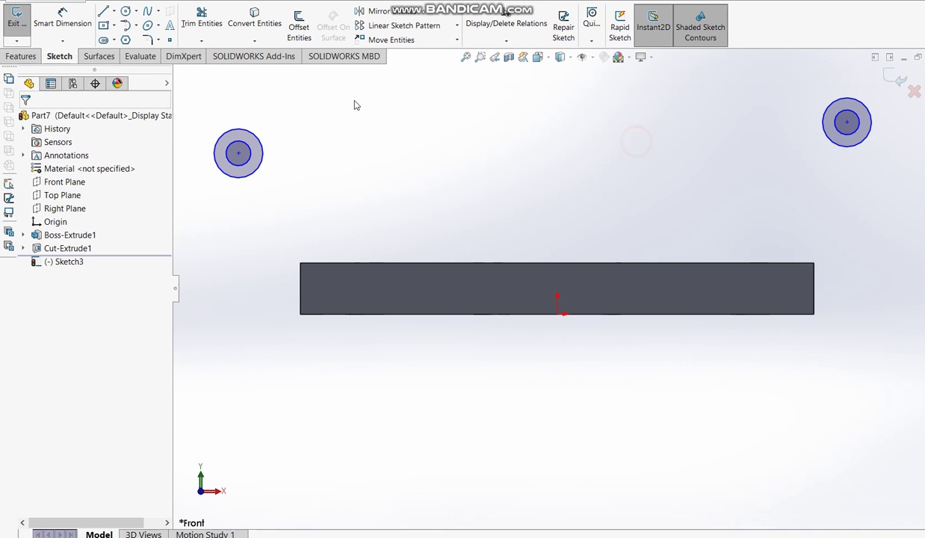
- Draw lines from the left and right boss circles to the base rectangle's top-left and top-right corners
left_click(103, 12)
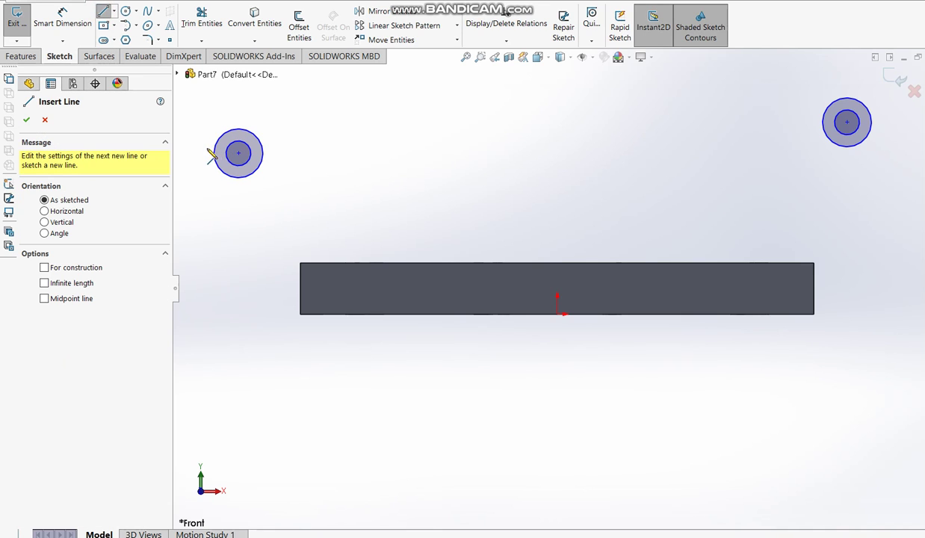
left_click(215, 153)
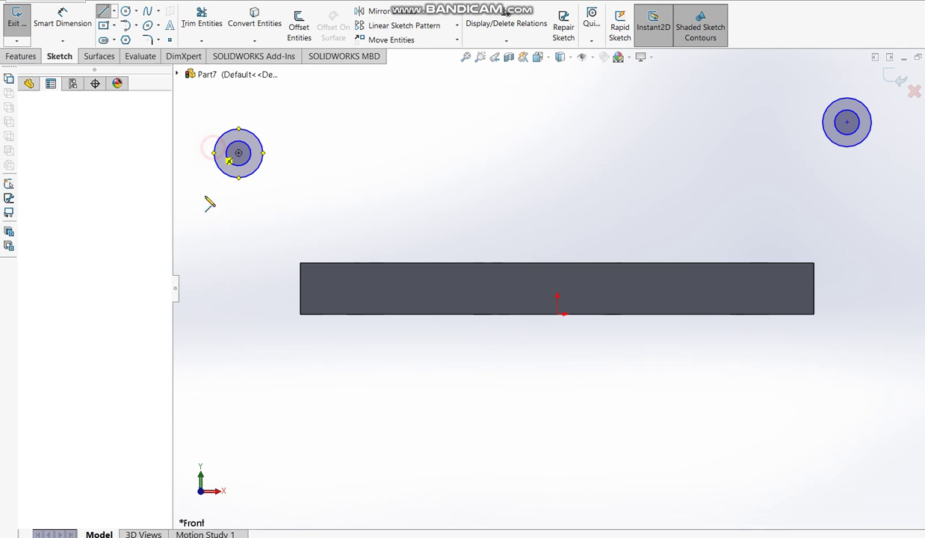
left_click(300, 263)
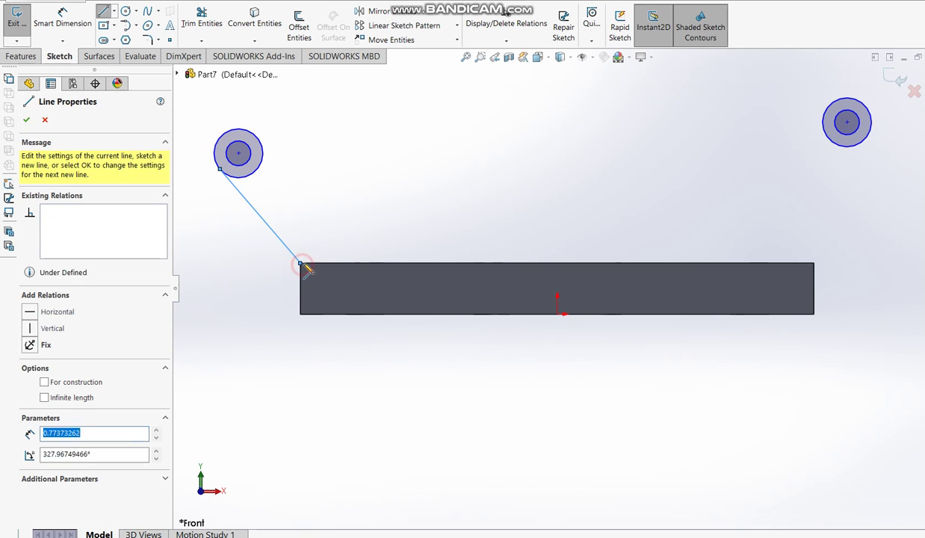
key("Escape")
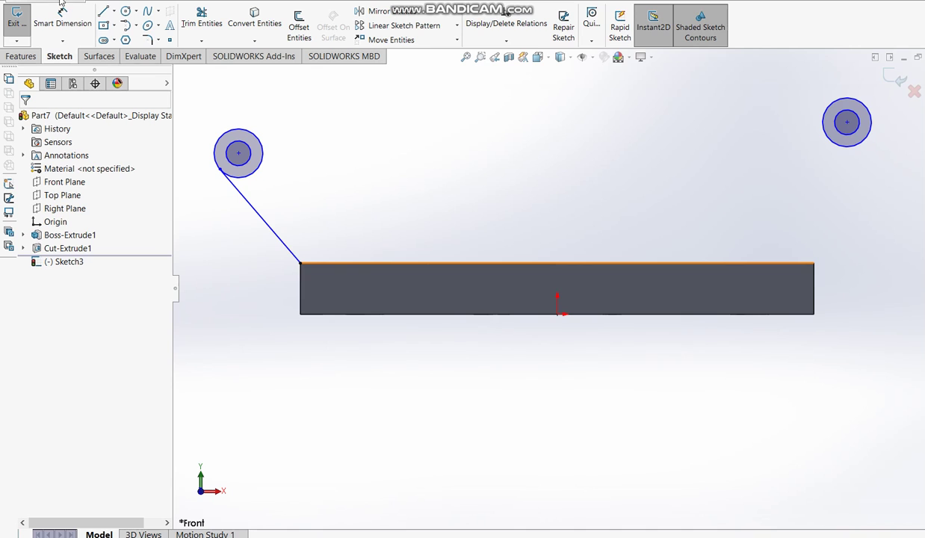
left_click(104, 12)
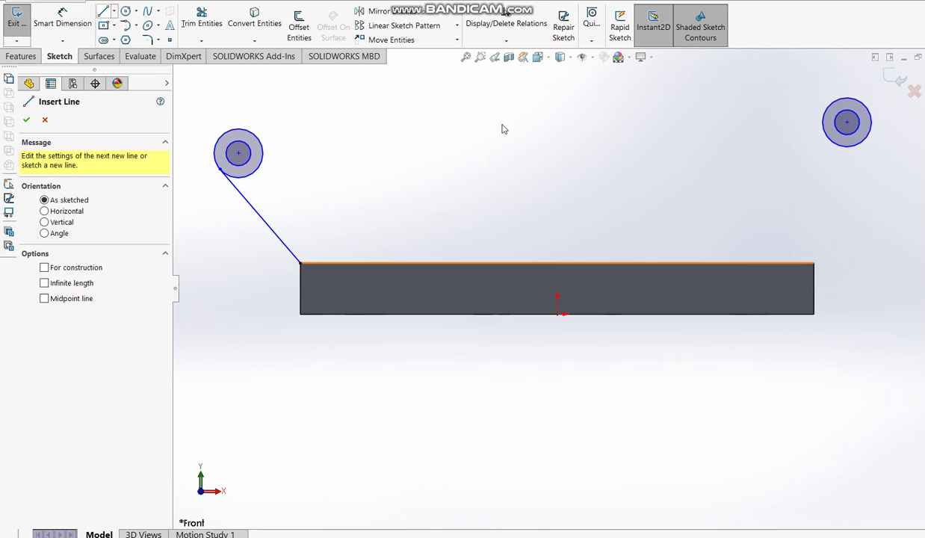
left_click(868, 138)
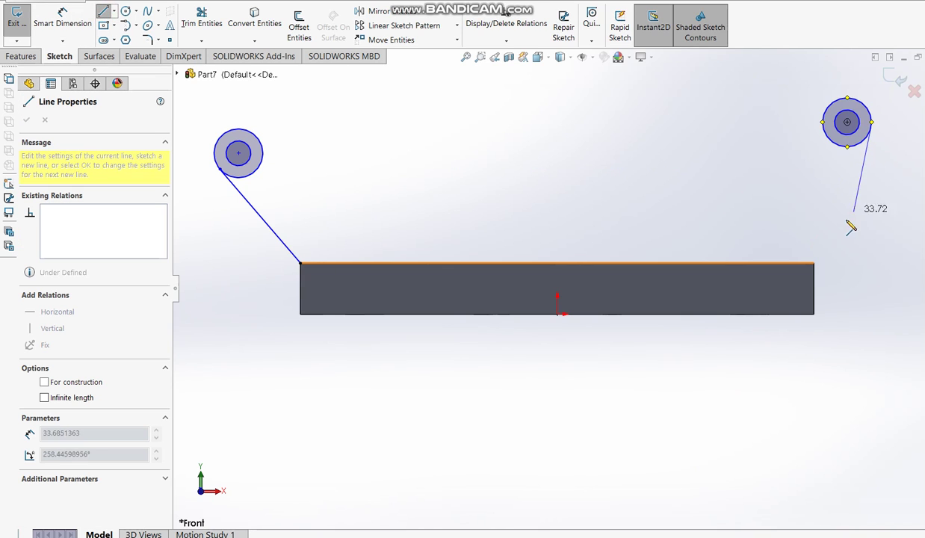
left_click(814, 263)
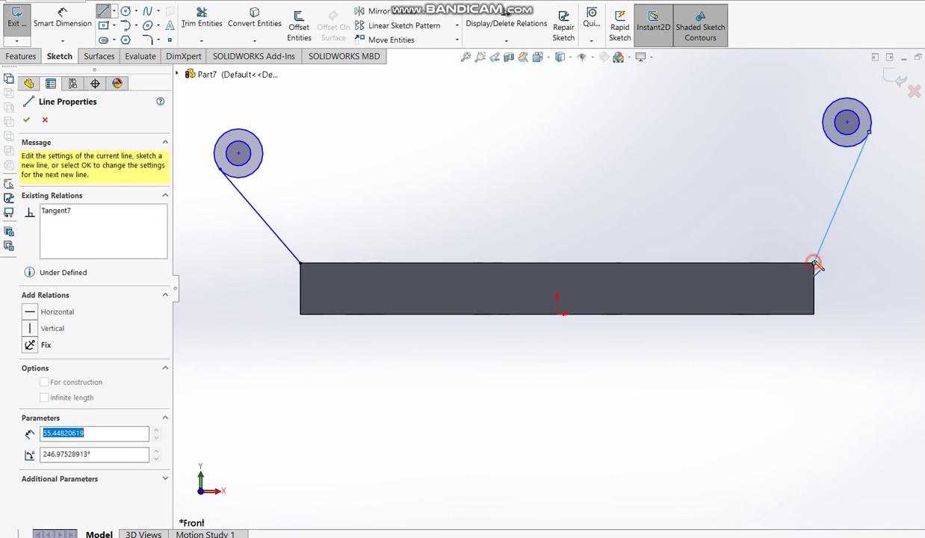
key("Escape")
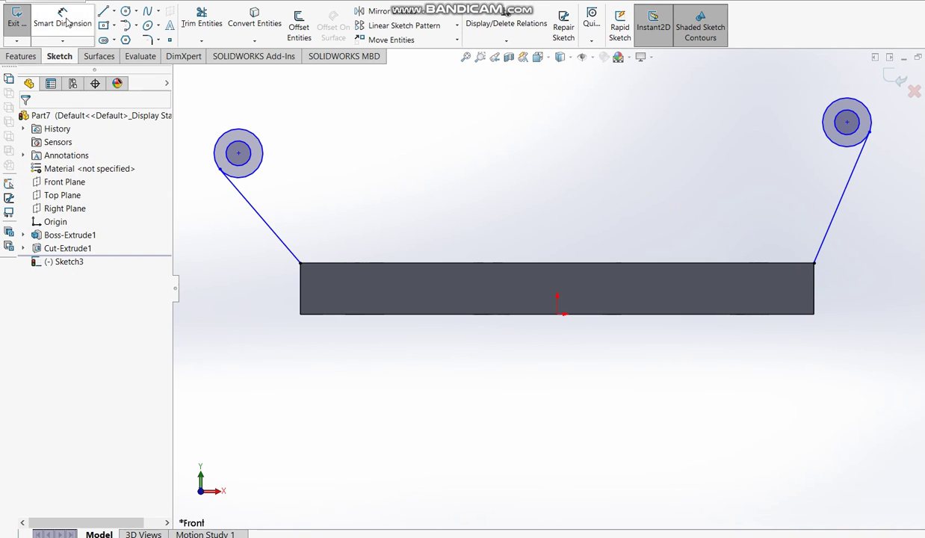
left_click(72, 19)
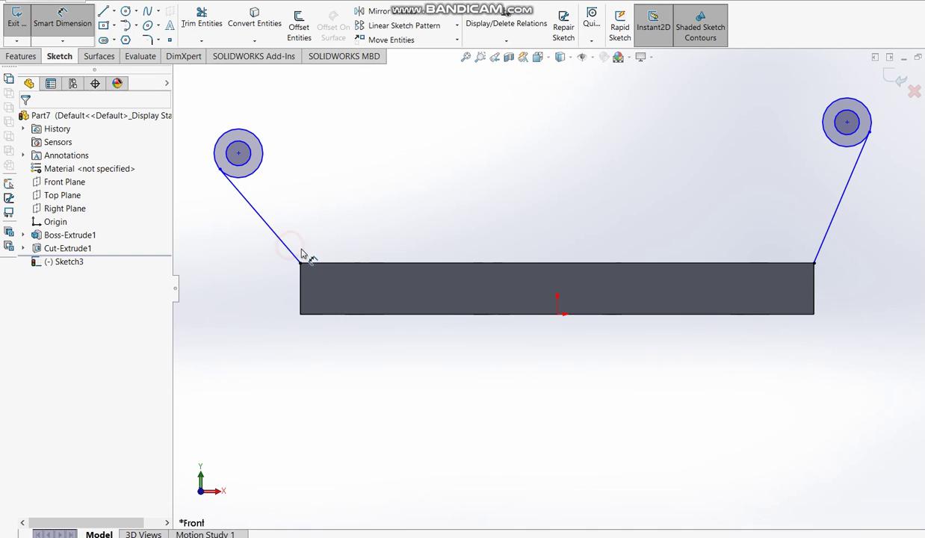
- Set the left and right arms at 145° to the base plate's top edge
left_click(293, 254)
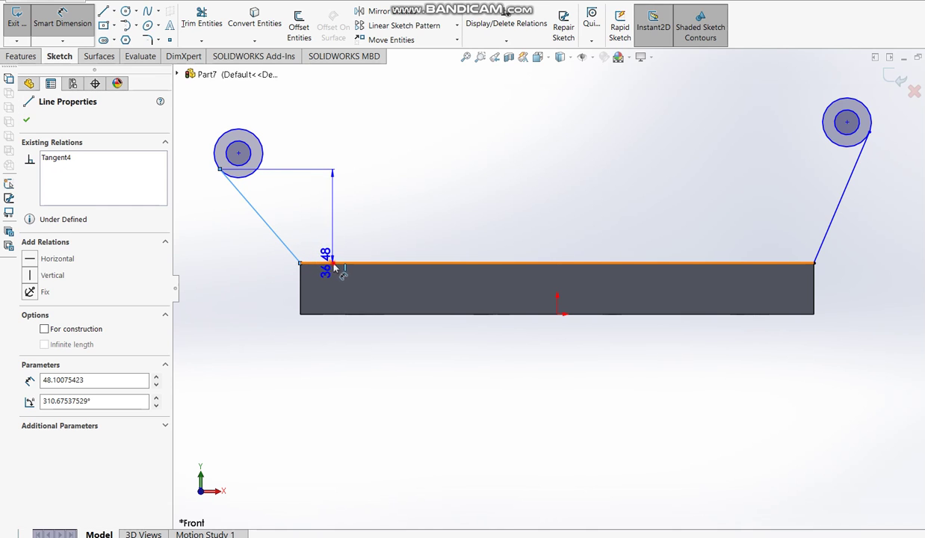
left_click(331, 263)
left_click(327, 231)
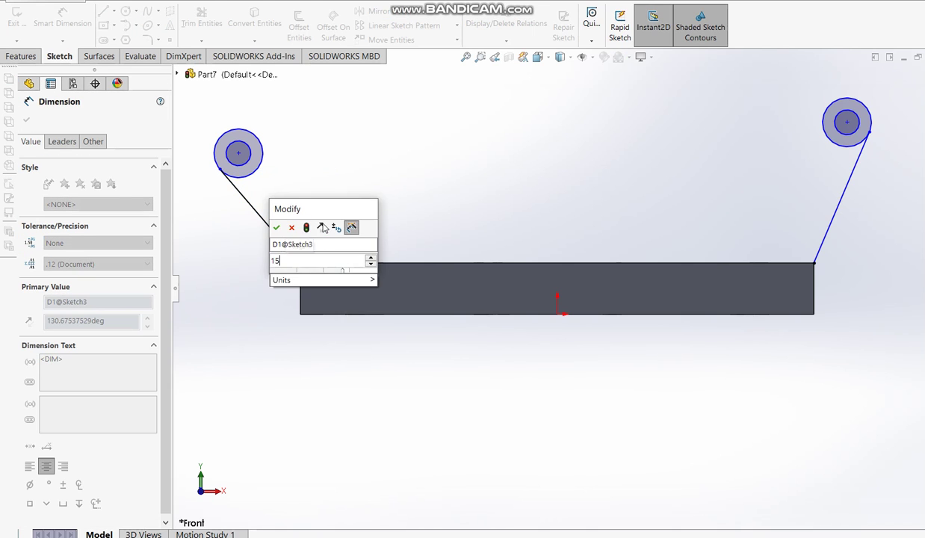
key("Return")
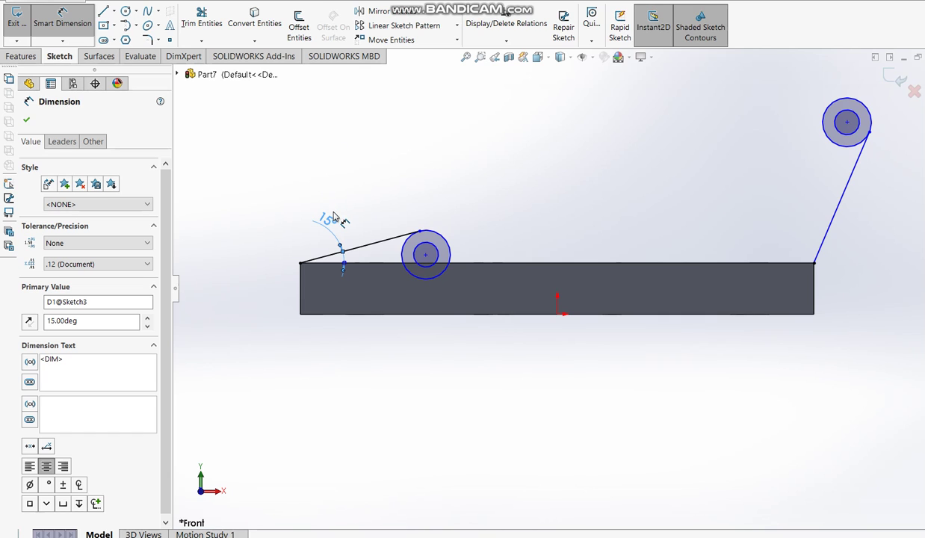
double_click(331, 216)
type("145")
key("Return")
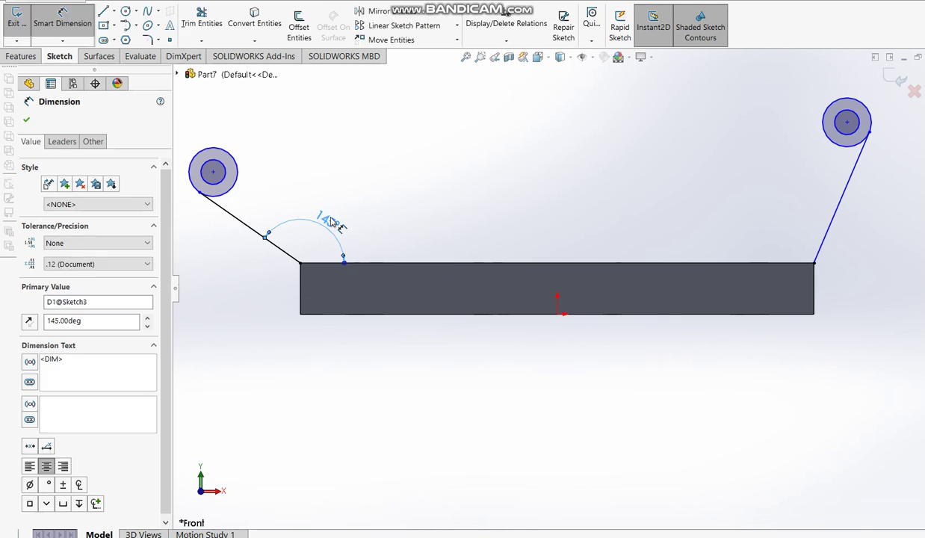
left_click(838, 209)
left_click(784, 265)
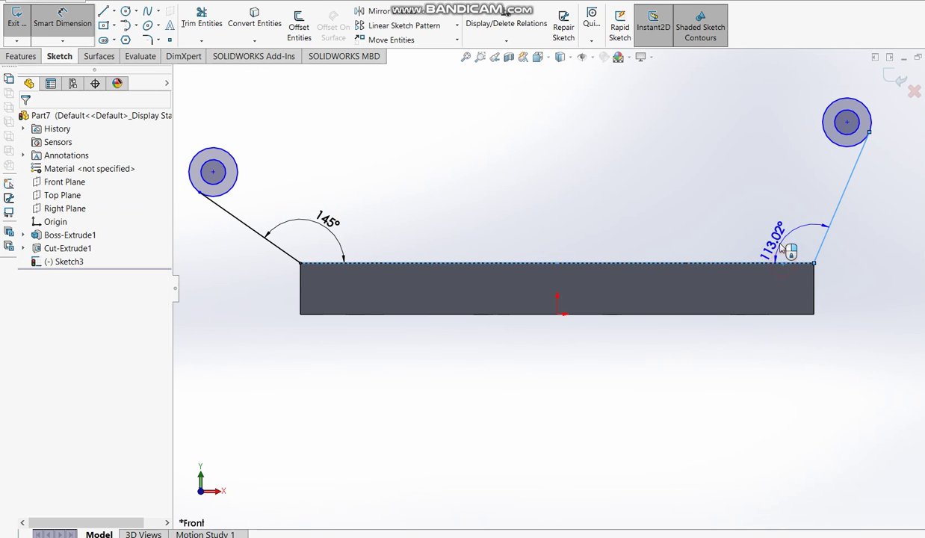
left_click(778, 242)
type("145")
key("Return")
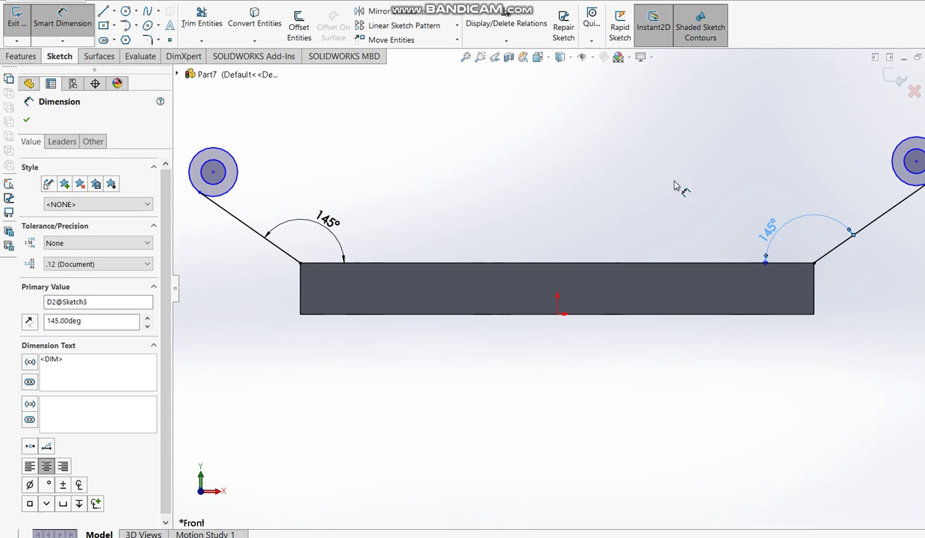
- Dimension the right and left arm lengths at 70 mm
key("f")
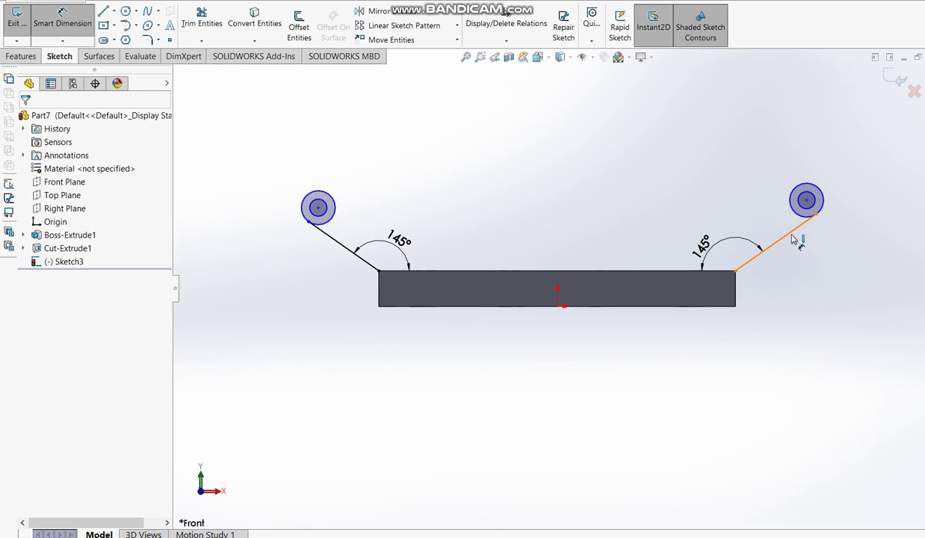
left_click(794, 232)
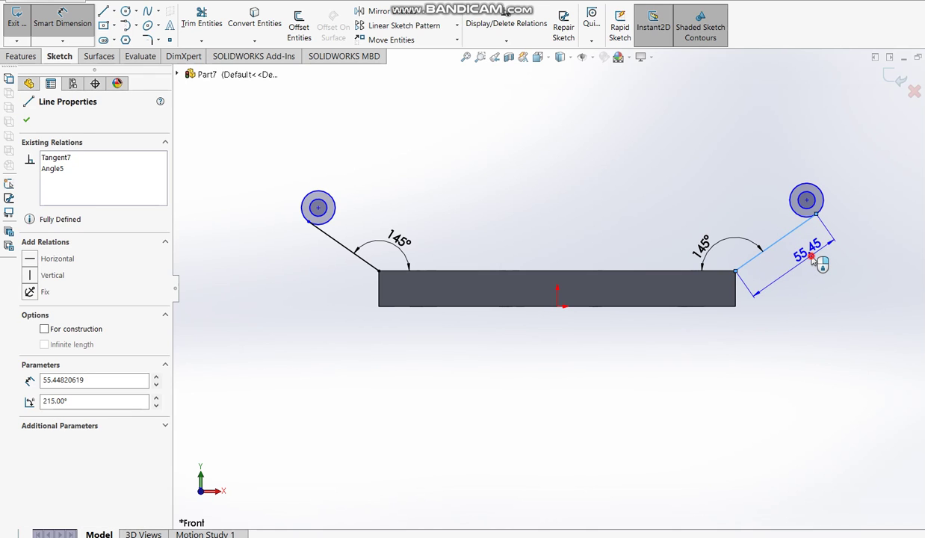
left_click(813, 258)
key("Return")
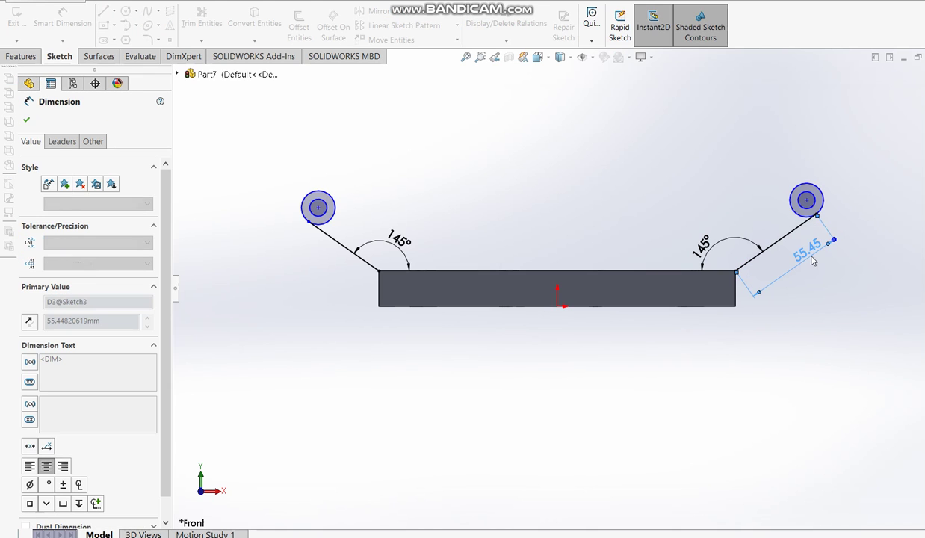
left_click(331, 239)
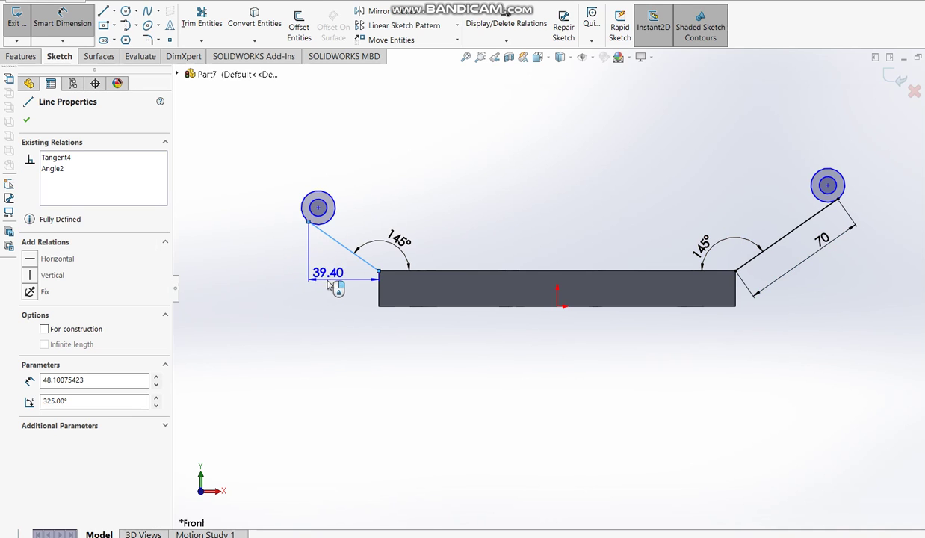
left_click(324, 269)
type("70")
key("Return")
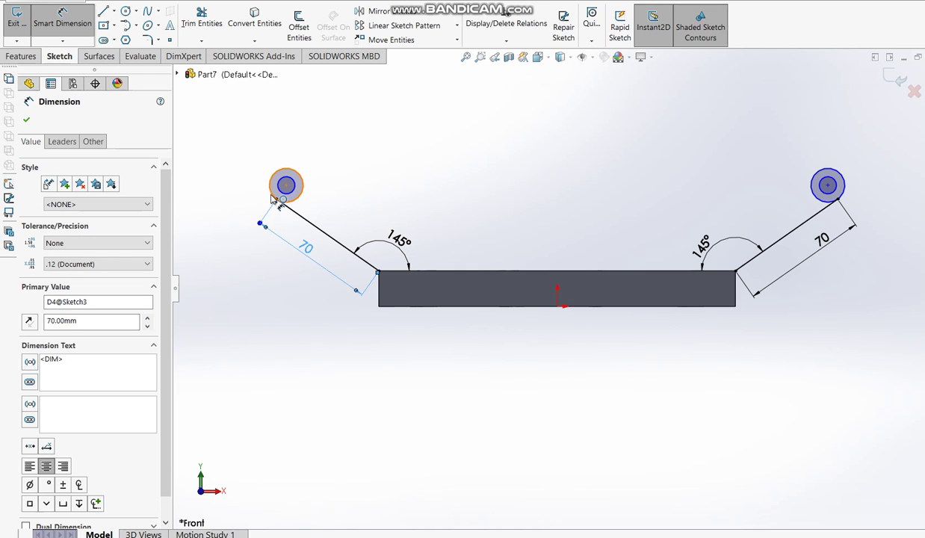
- Dimension the right boss's inner circle to Ø15, dismissing a redundant extra dimension
left_click(839, 189)
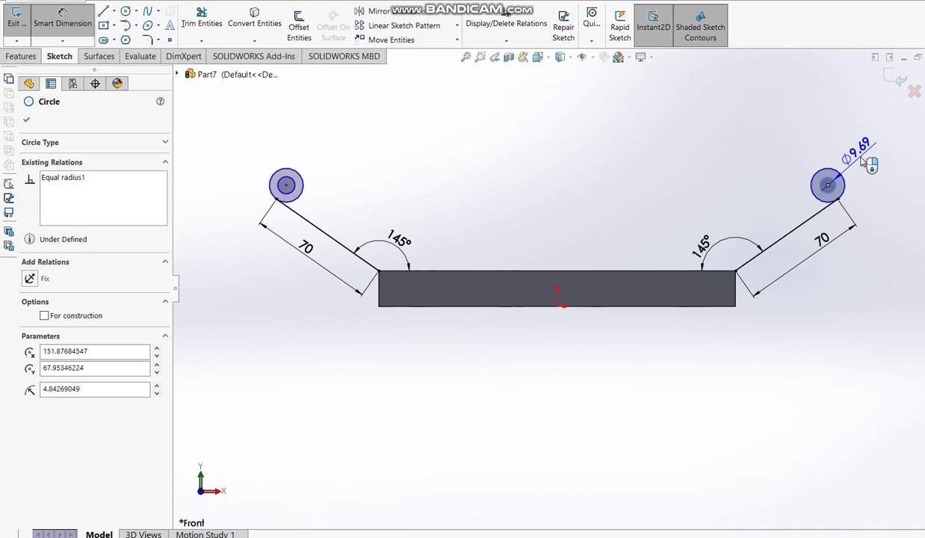
left_click(867, 163)
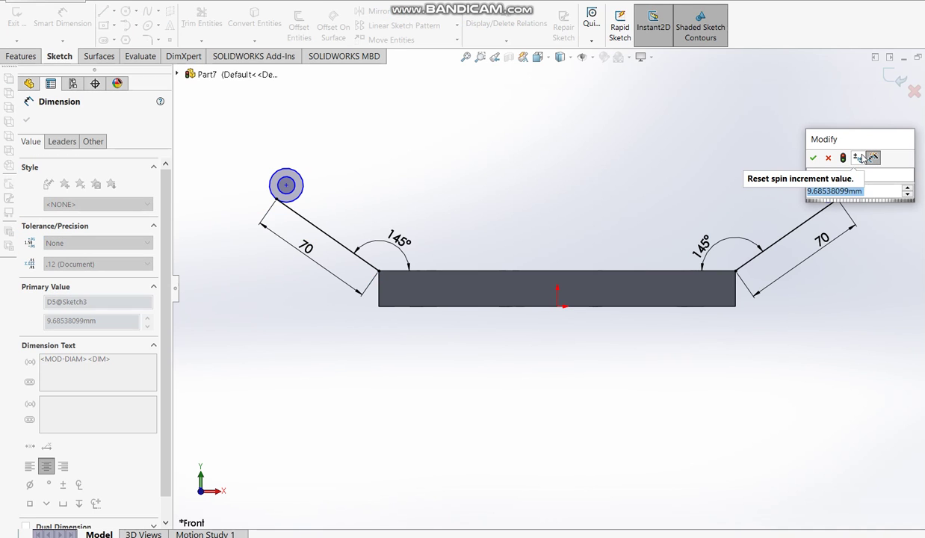
type("15")
key("Return")
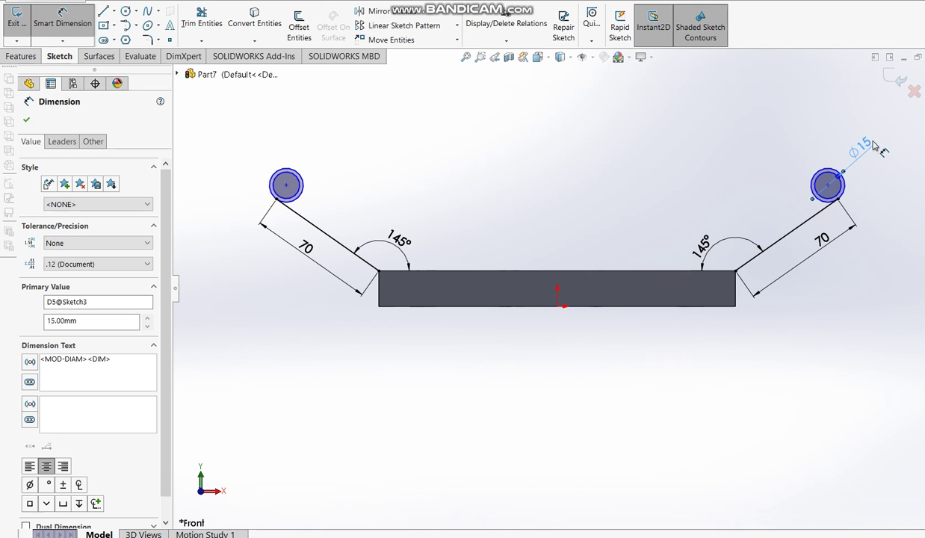
left_click(847, 192)
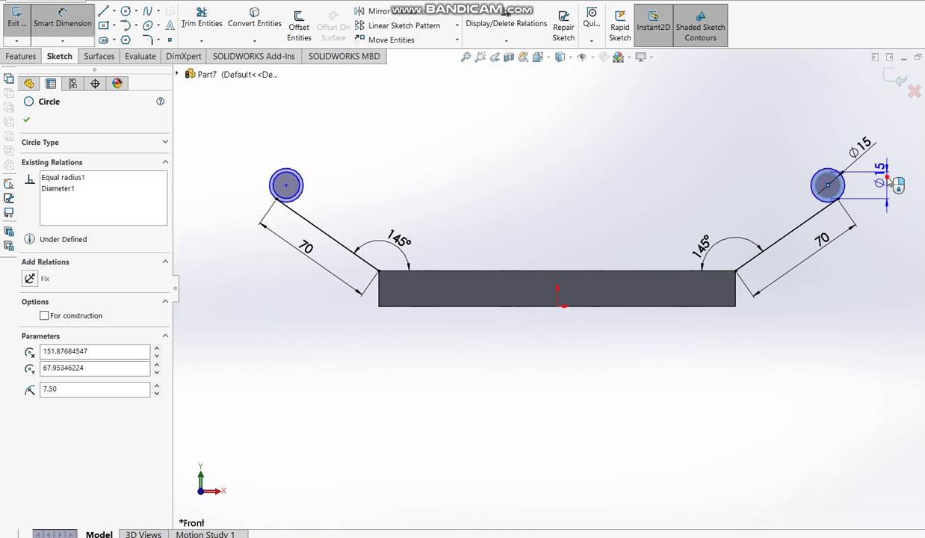
left_click(889, 179)
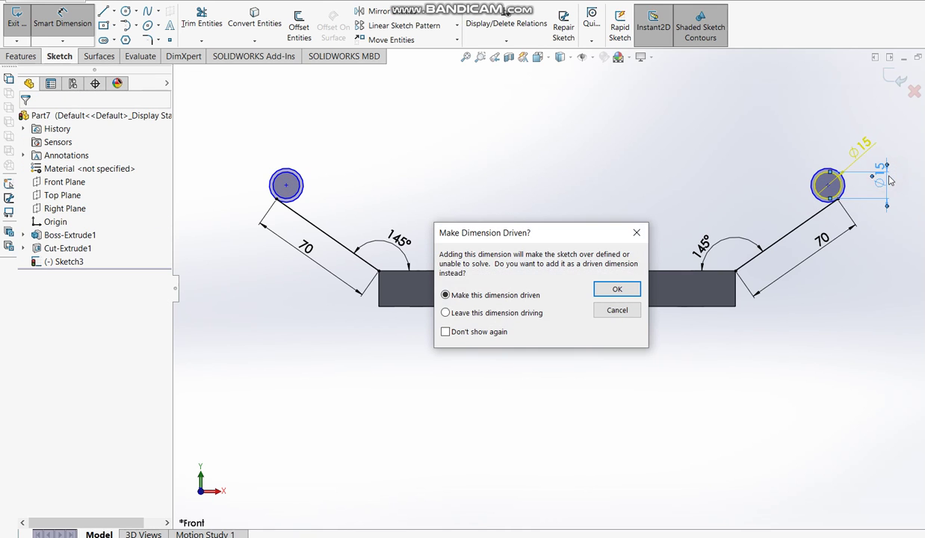
left_click(637, 233)
- Dimension the outer boss circle to a 30 mm diameter and fit the view
scroll(855, 197, "down", 2)
scroll(786, 184, "down", 2)
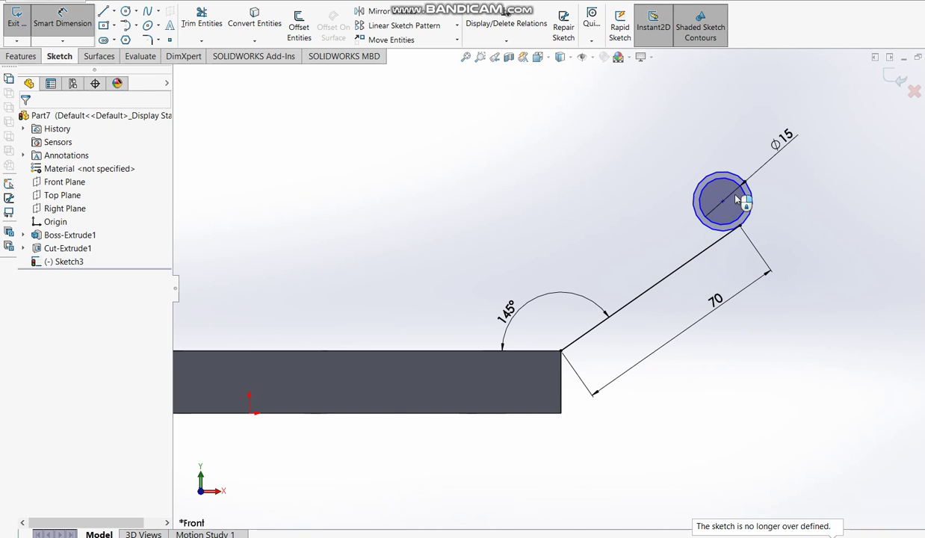
left_click(735, 200)
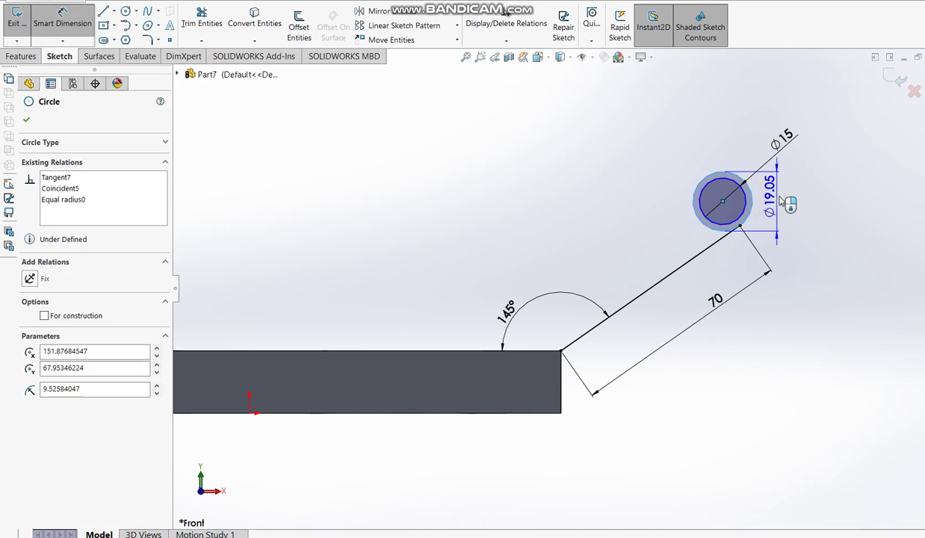
left_click(788, 200)
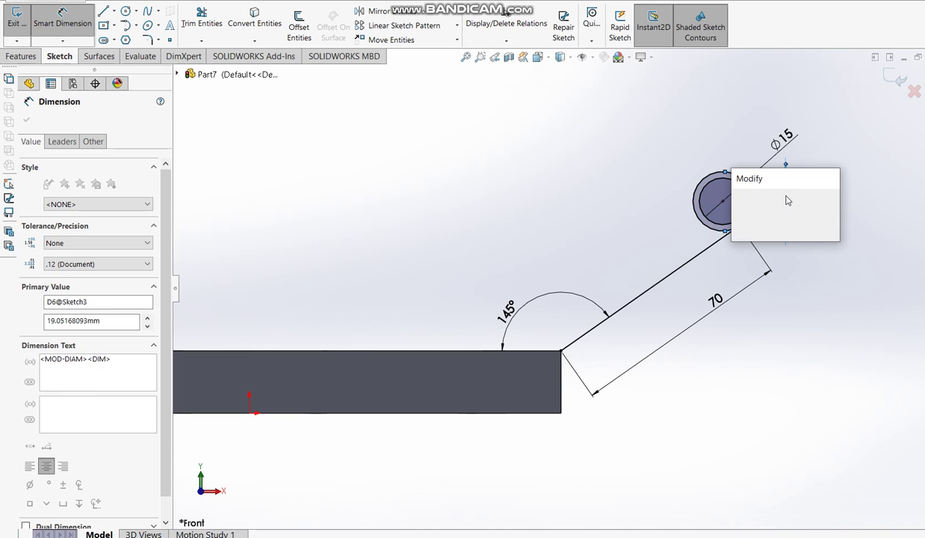
type("30")
key("Return")
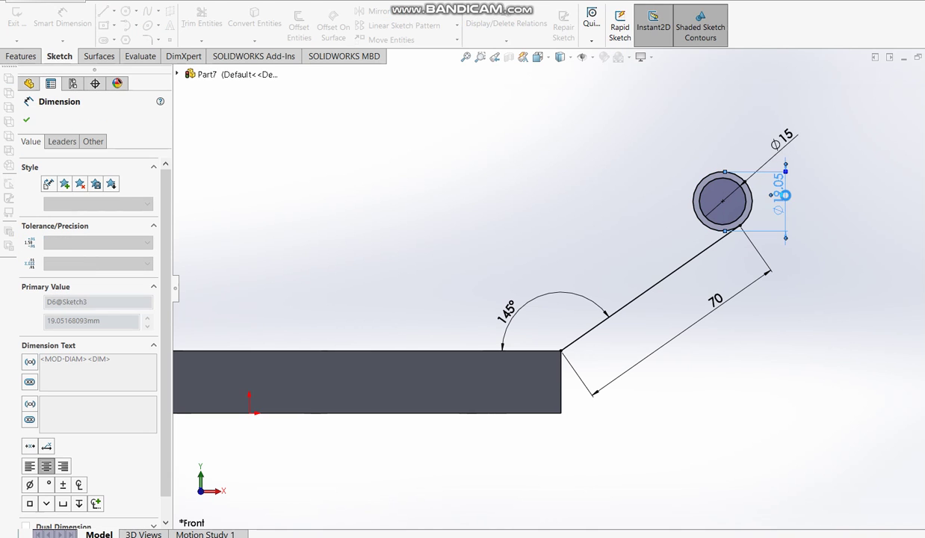
key("f")
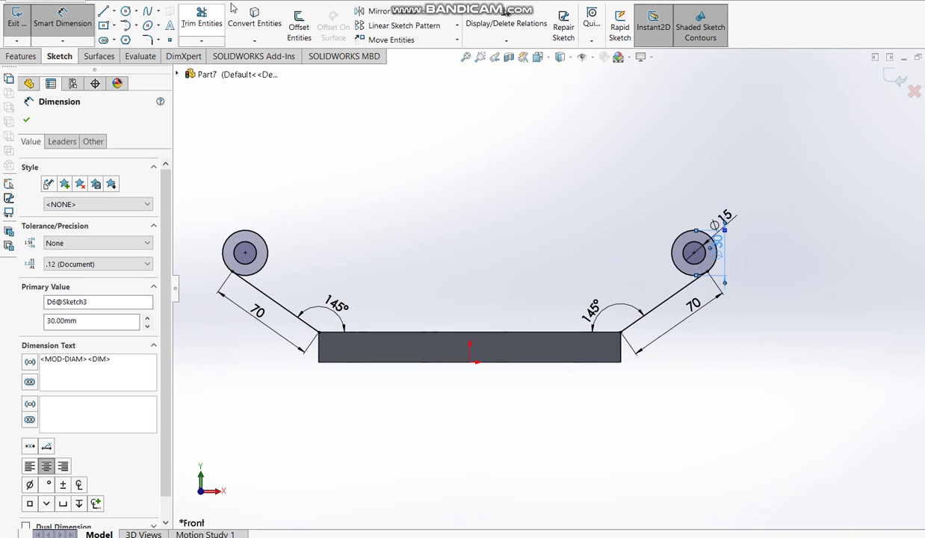
left_click(126, 13)
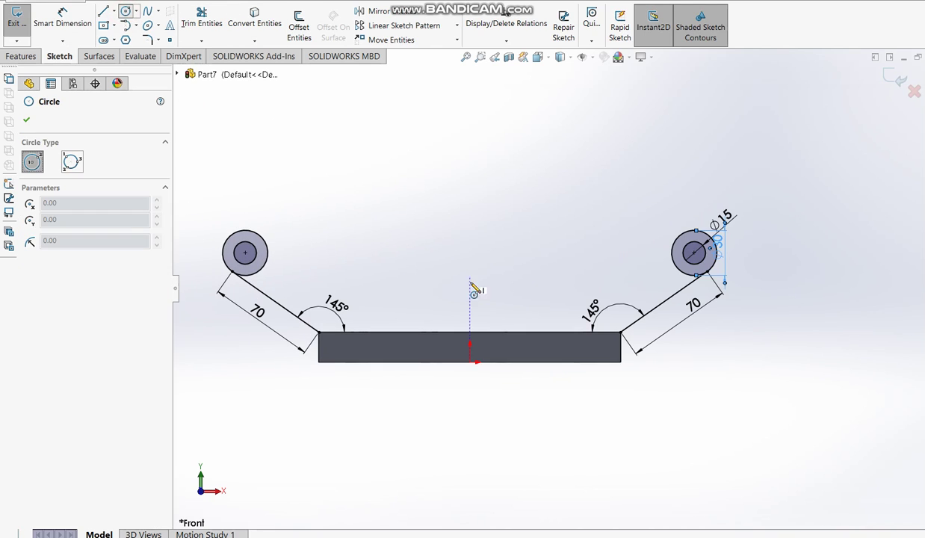
- Draw a circle at the plate's top-edge midpoint and dimension it to 35 mm diameter
left_click(469, 332)
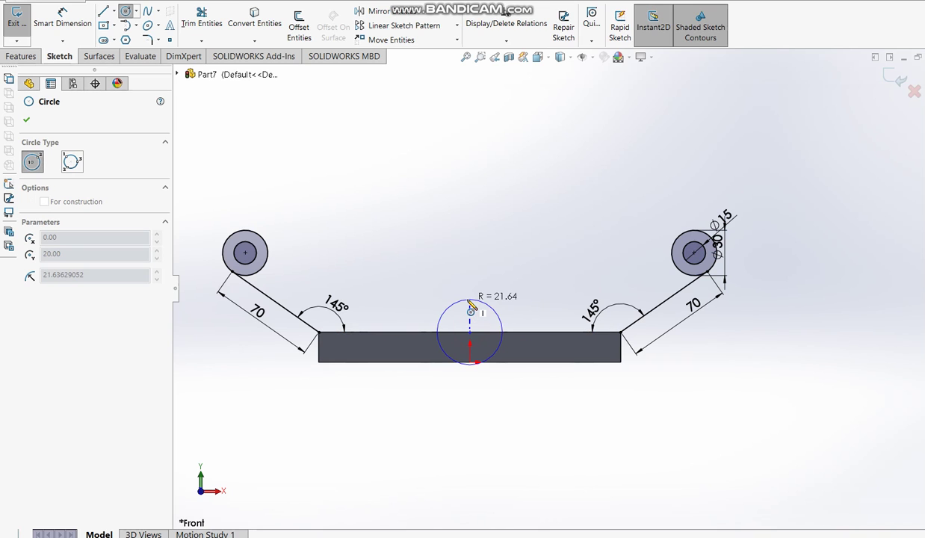
left_click(475, 300)
scroll(493, 312, "down", 2)
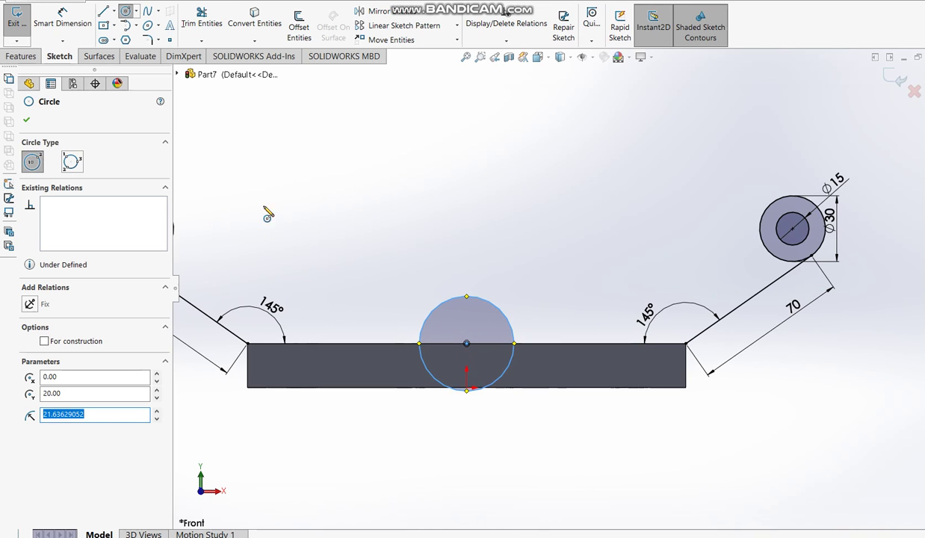
left_click(63, 15)
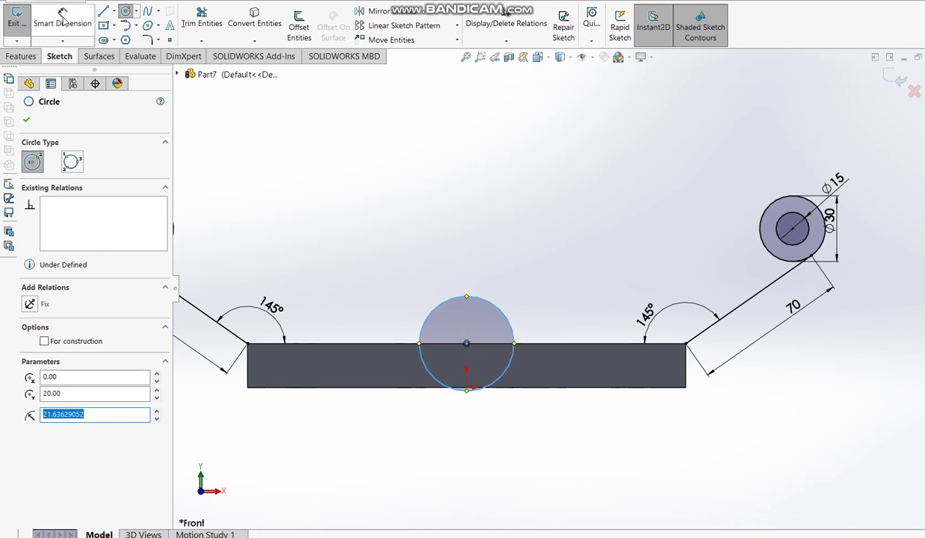
left_click(493, 302)
left_click(521, 230)
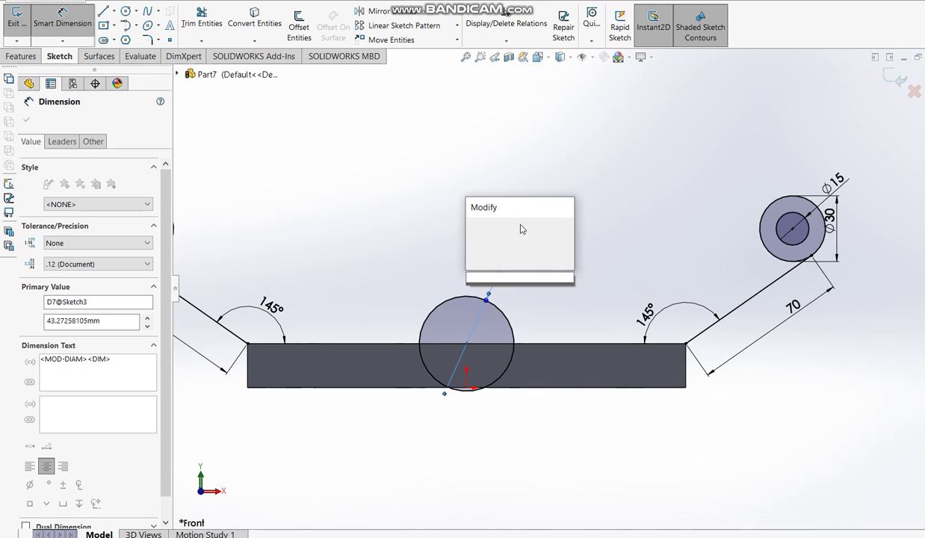
type("35")
key("Return")
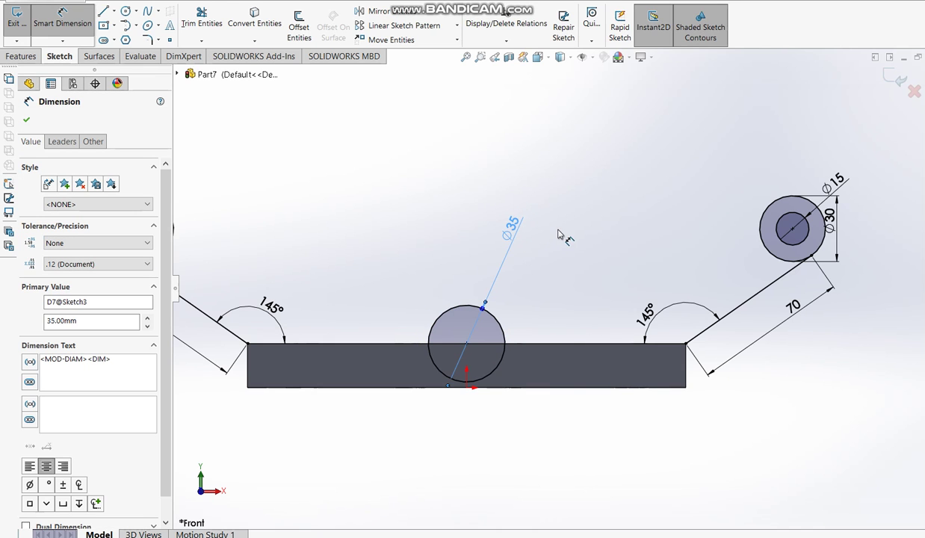
scroll(557, 234, "up", 3)
left_click(103, 11)
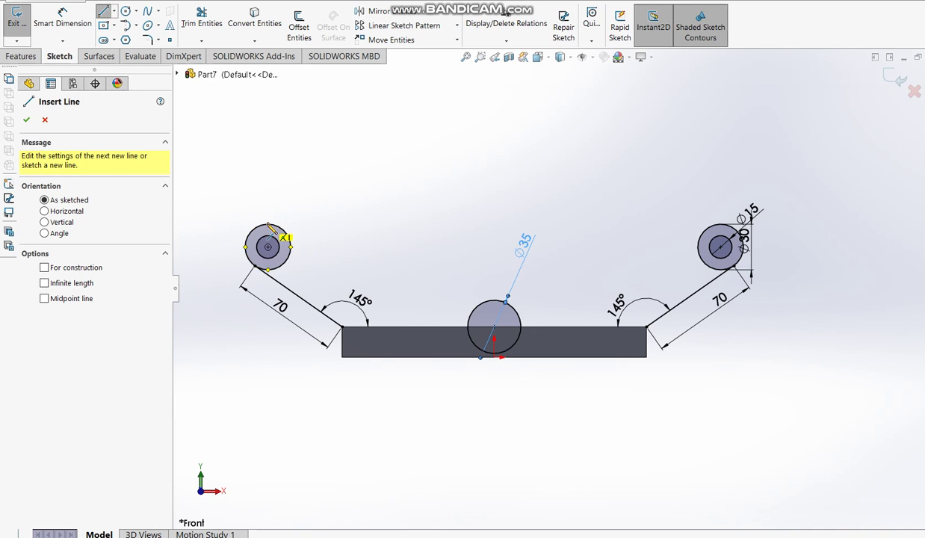
- Draw lines from the left boss's top to the Ø35 circle's centre, then to the right boss
left_click(269, 224)
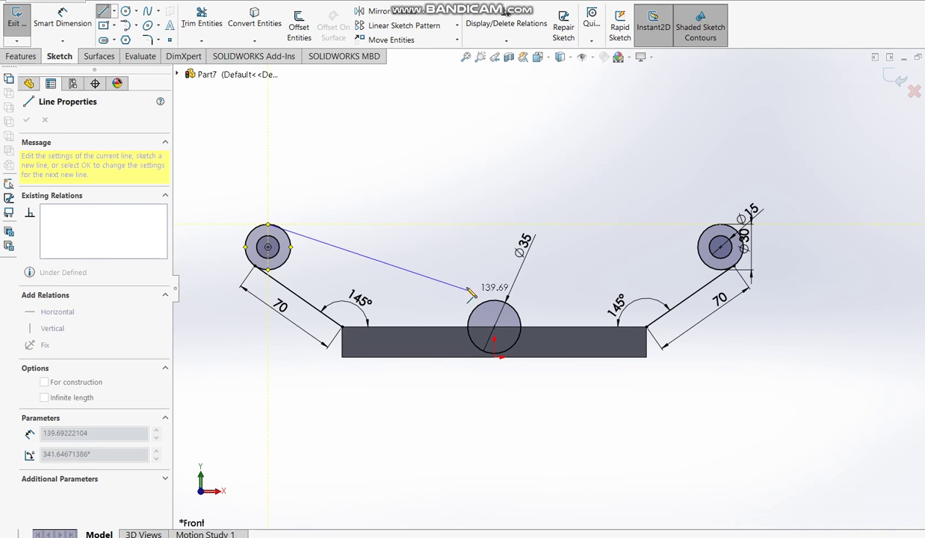
key("Escape")
left_click(104, 11)
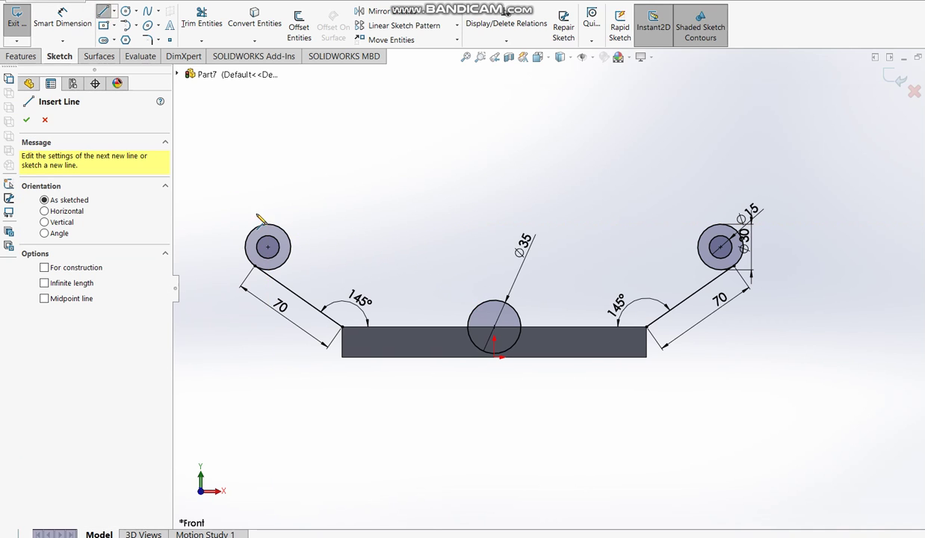
left_click(269, 225)
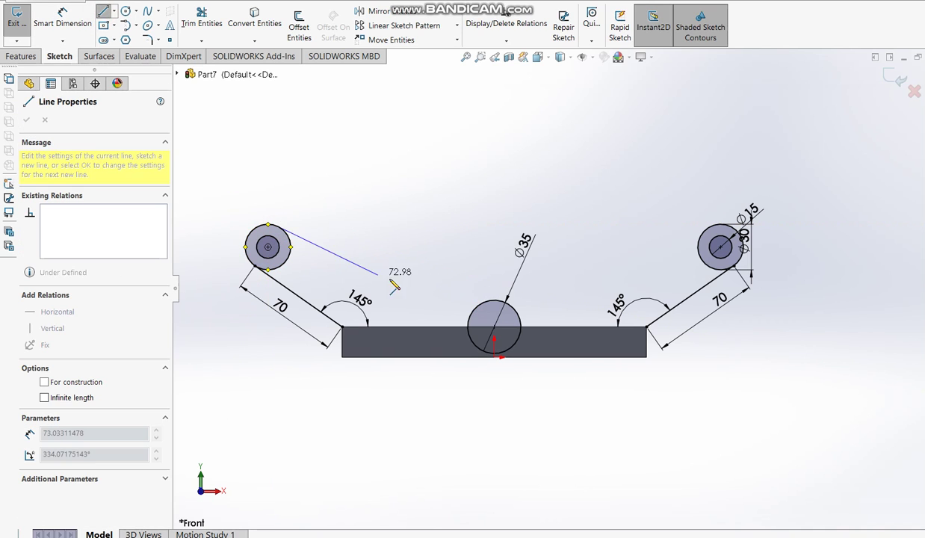
left_click(495, 327)
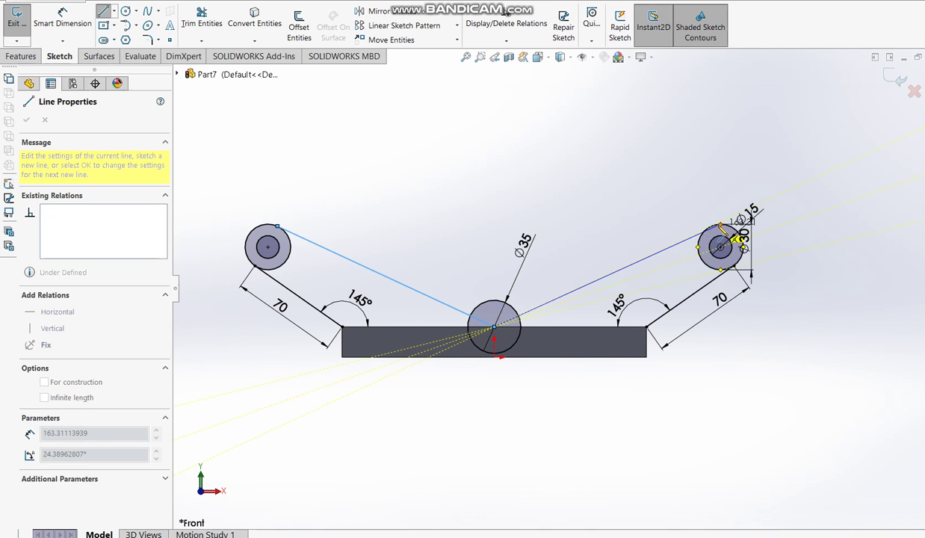
left_click(710, 225)
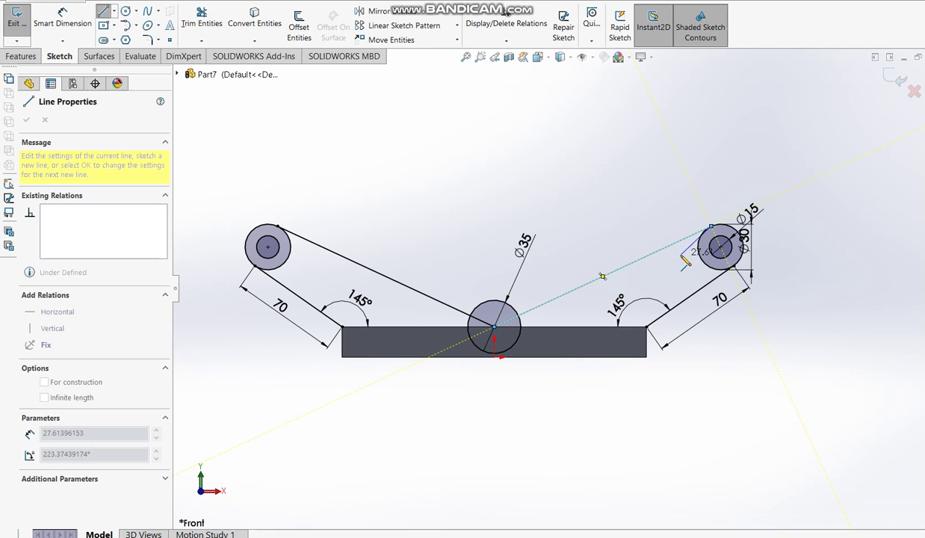
key("Escape")
key("Escape")
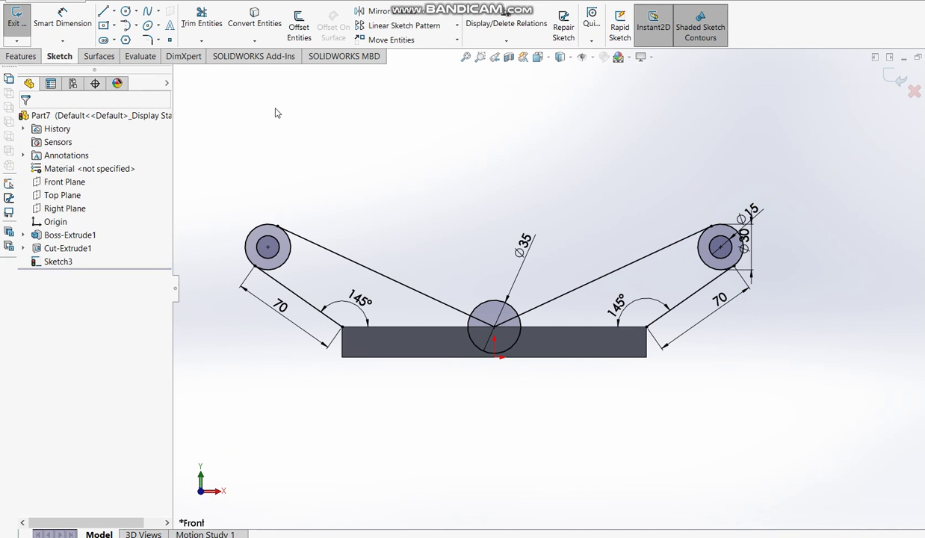
- Power-trim the inner arcs of both boss circles and the lower part of the Ø35 circle
left_click(202, 21)
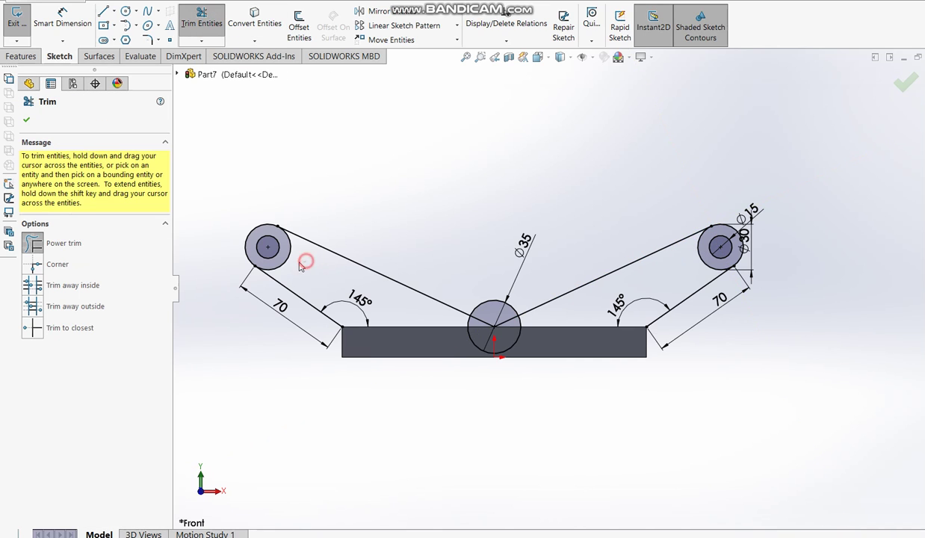
left_click_drag(305, 266, 283, 261)
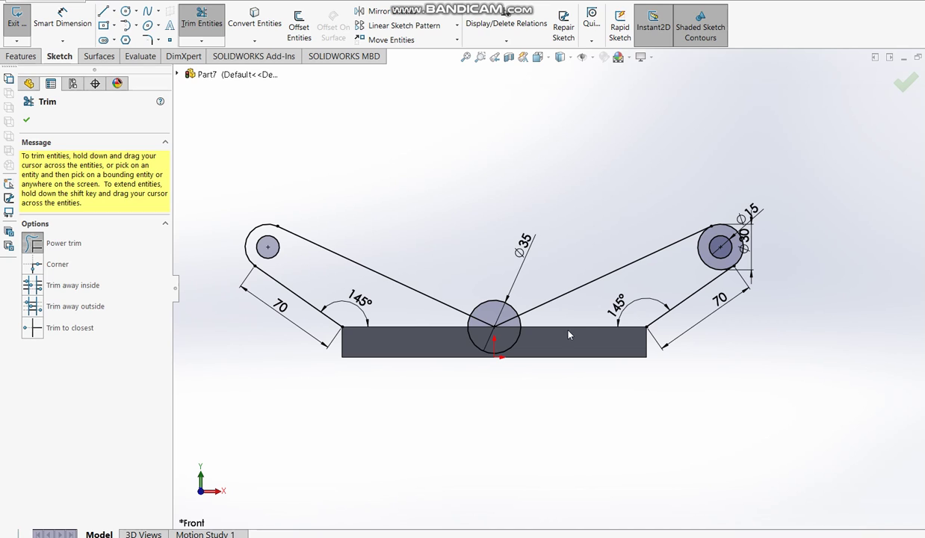
left_click_drag(684, 280, 710, 262)
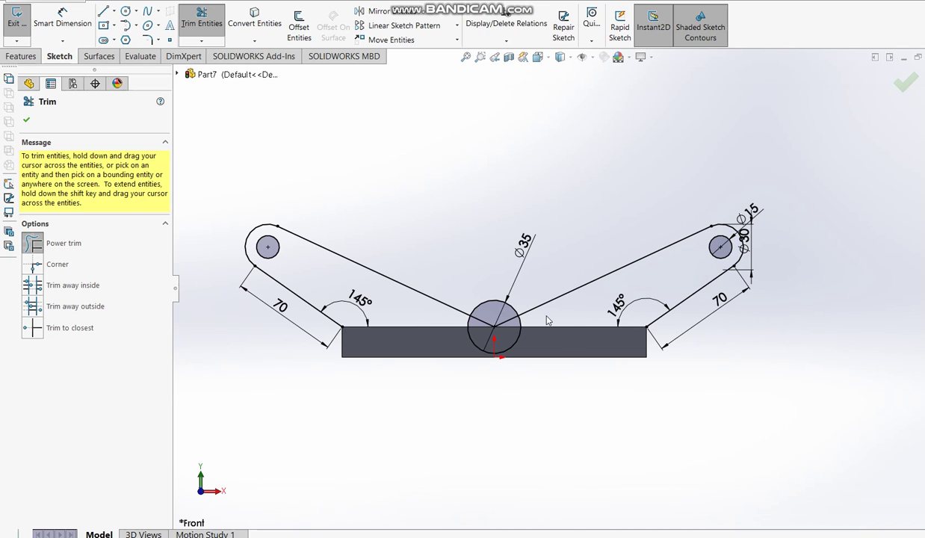
left_click_drag(540, 321, 489, 327)
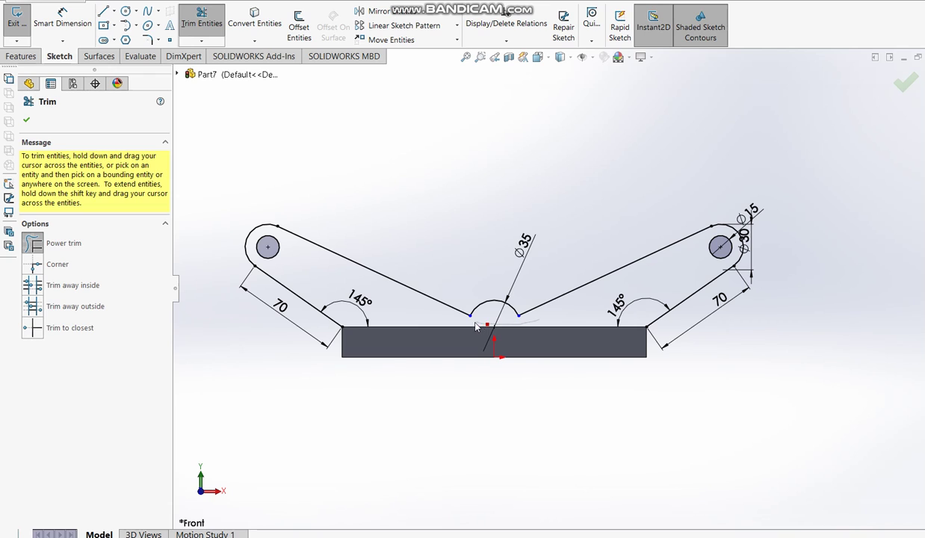
- Draw a line from the plate's top-left to top-right corner to close the arm outline
left_click(103, 11)
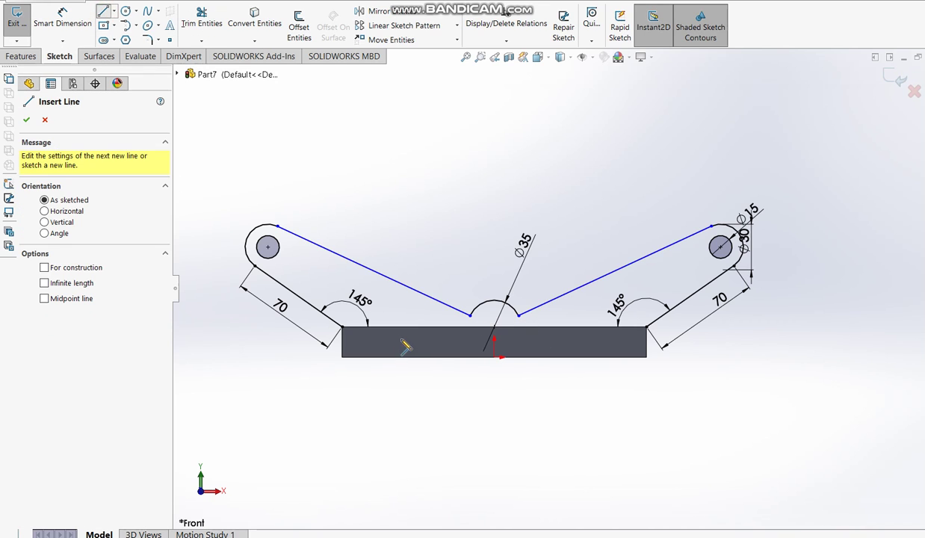
left_click(344, 326)
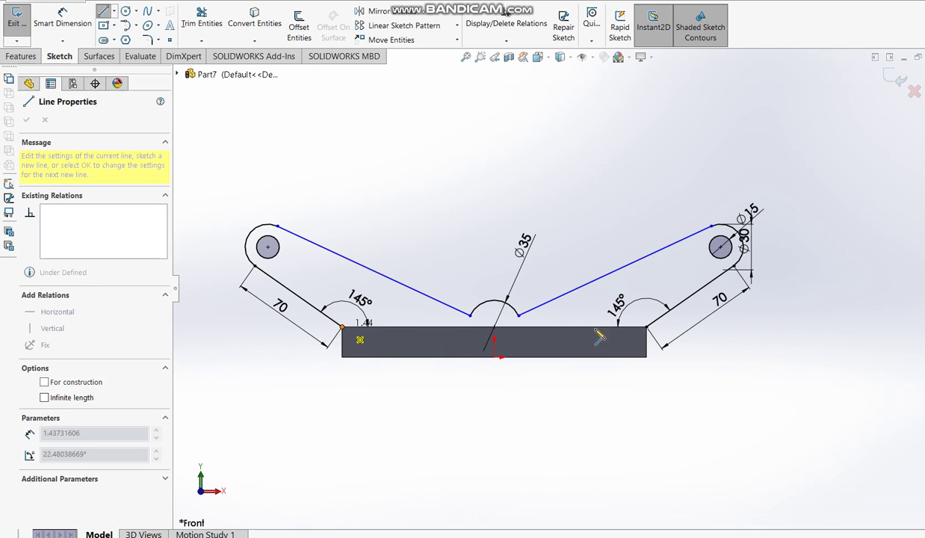
left_click(646, 327)
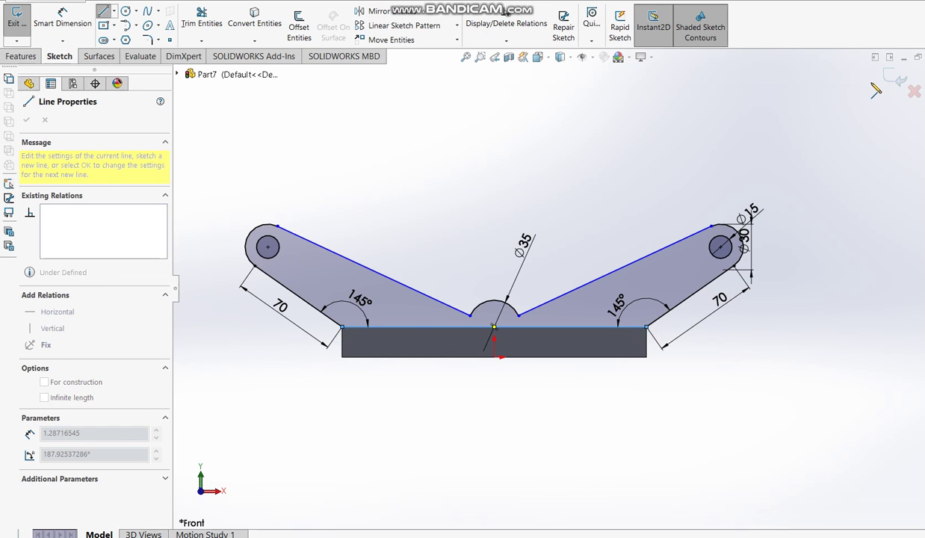
key("Escape")
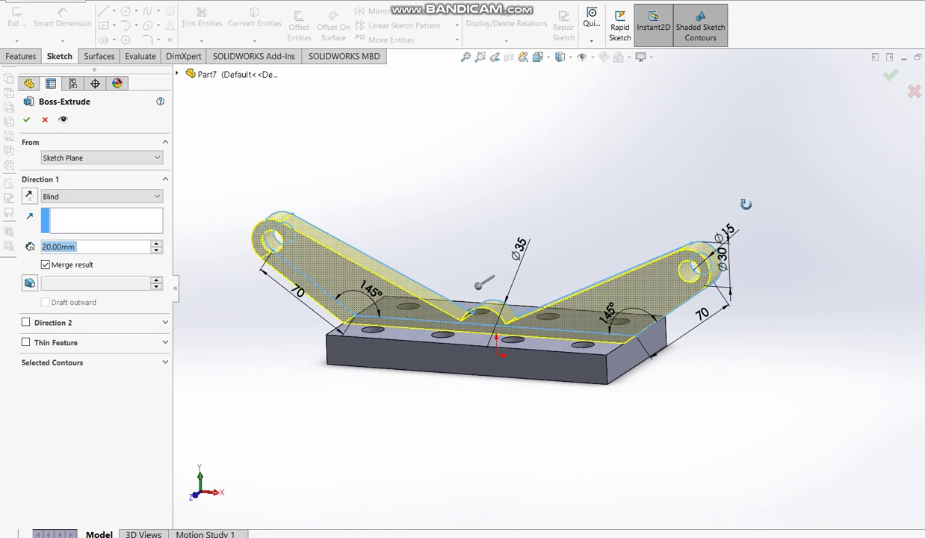
- Check the reference drawing, then extrude the arm profile Mid Plane, 20 mm deep
key("alt+Tab")
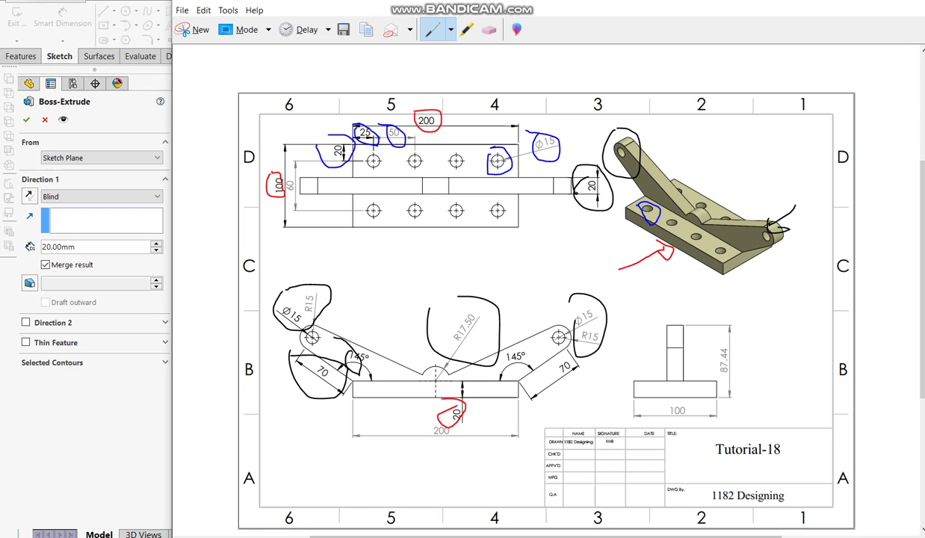
key("alt+Tab")
left_click(93, 196)
left_click(86, 263)
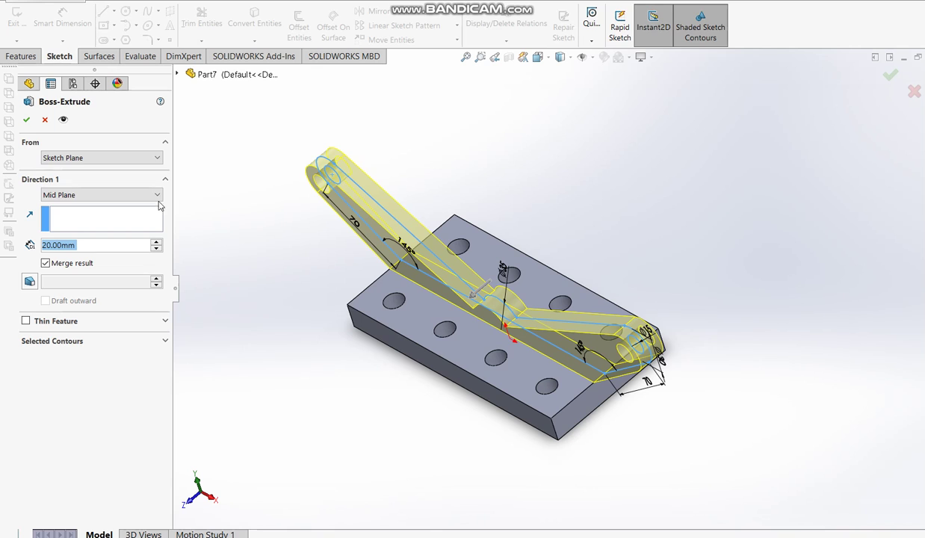
left_click(26, 121)
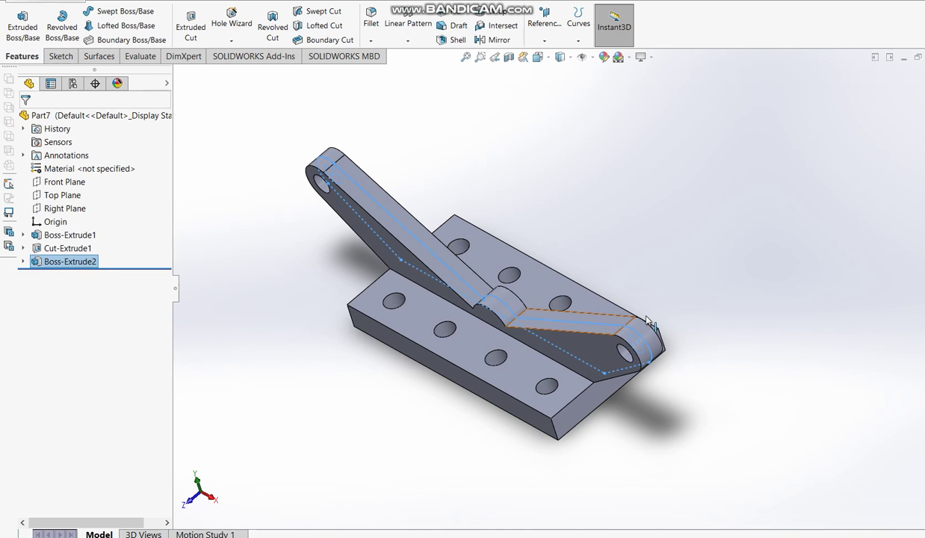
- Apply a pale yellow colour to the part and orbit to inspect the finished bracket
left_click(682, 192)
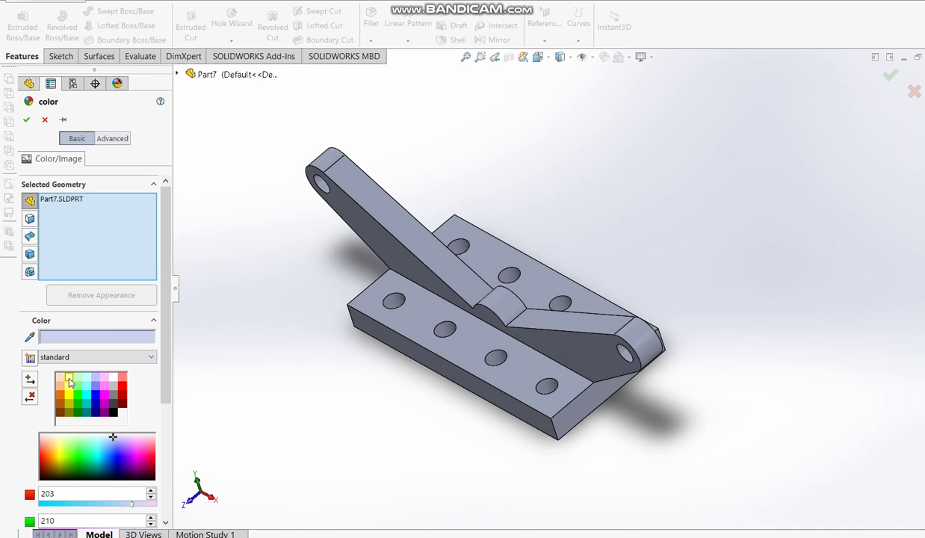
left_click(69, 380)
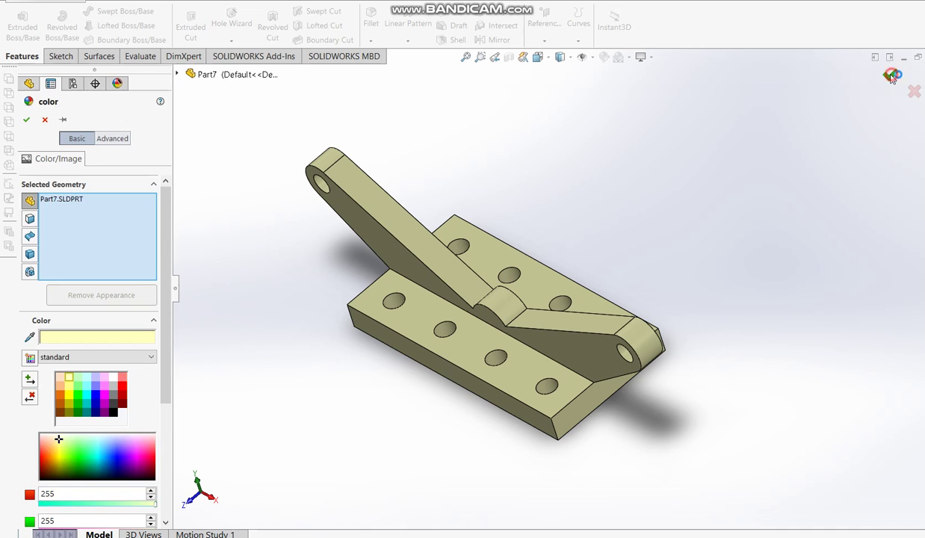
left_click(891, 76)
mouse_move(517, 220)
middle_mouse_down()
mouse_move(535, 210)
mouse_move(552, 122)
mouse_move(539, 196)
mouse_move(511, 157)
mouse_move(545, 167)
mouse_move(557, 274)
mouse_move(440, 314)
middle_mouse_up()
middle_click_drag(382, 250, 346, 241)
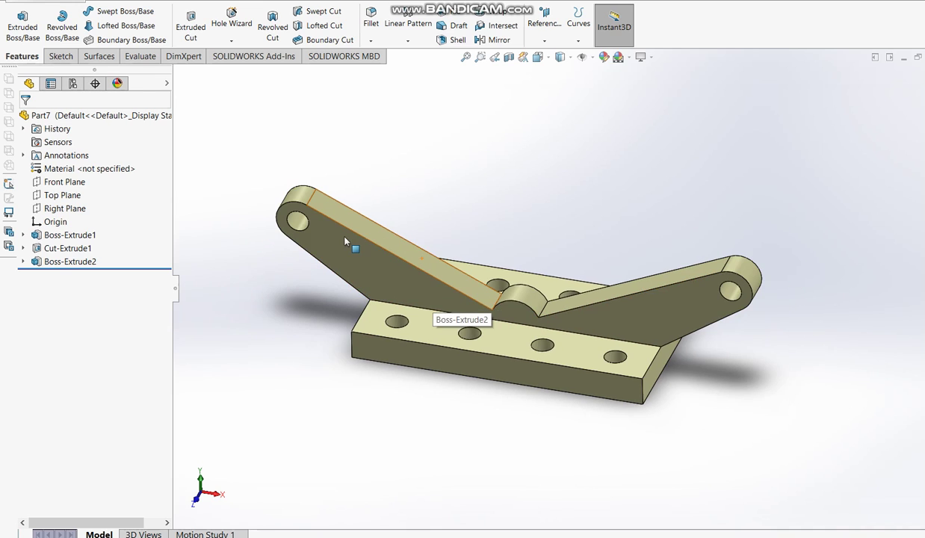